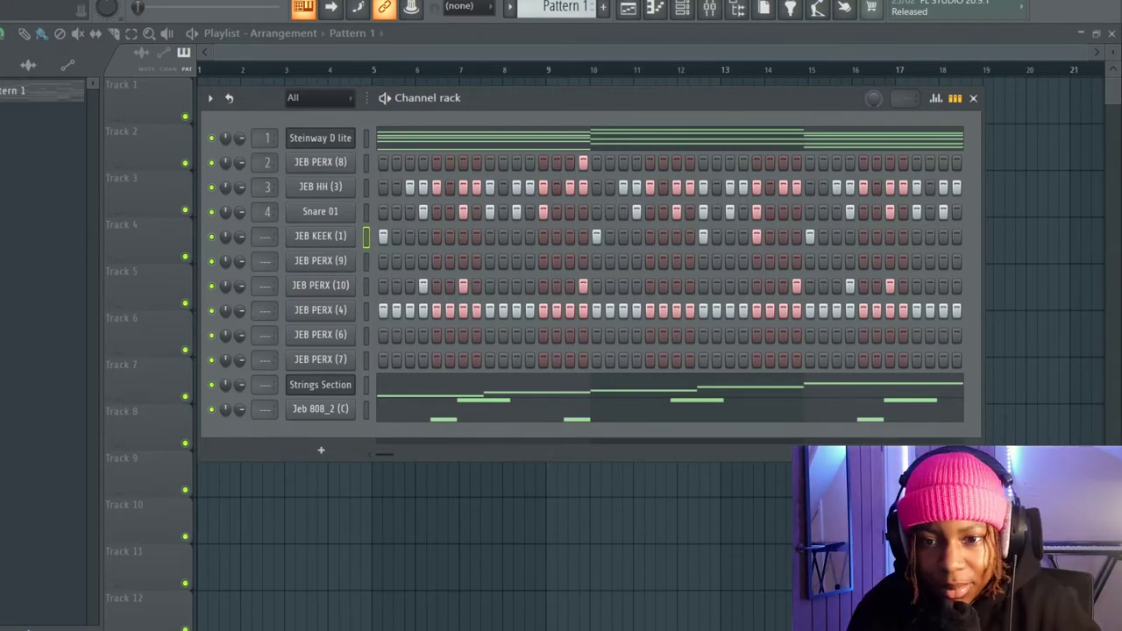
Play back the pattern and examine the Trumpets Sustain lite notes in the piano roll
left_click_drag(689, 99, 868, 332)
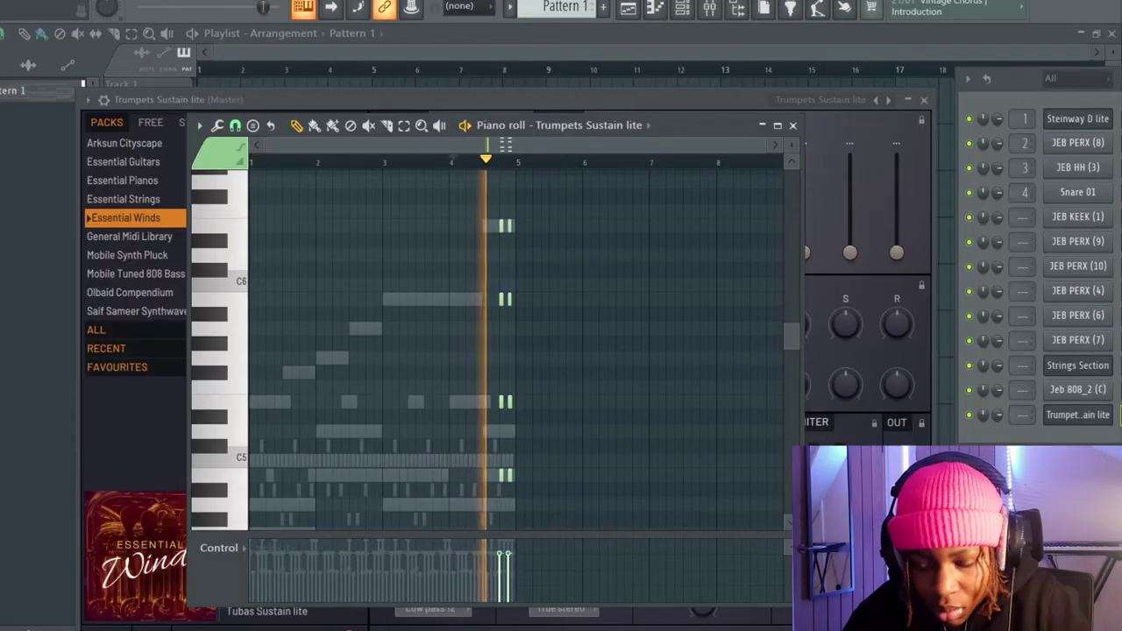
key("space")
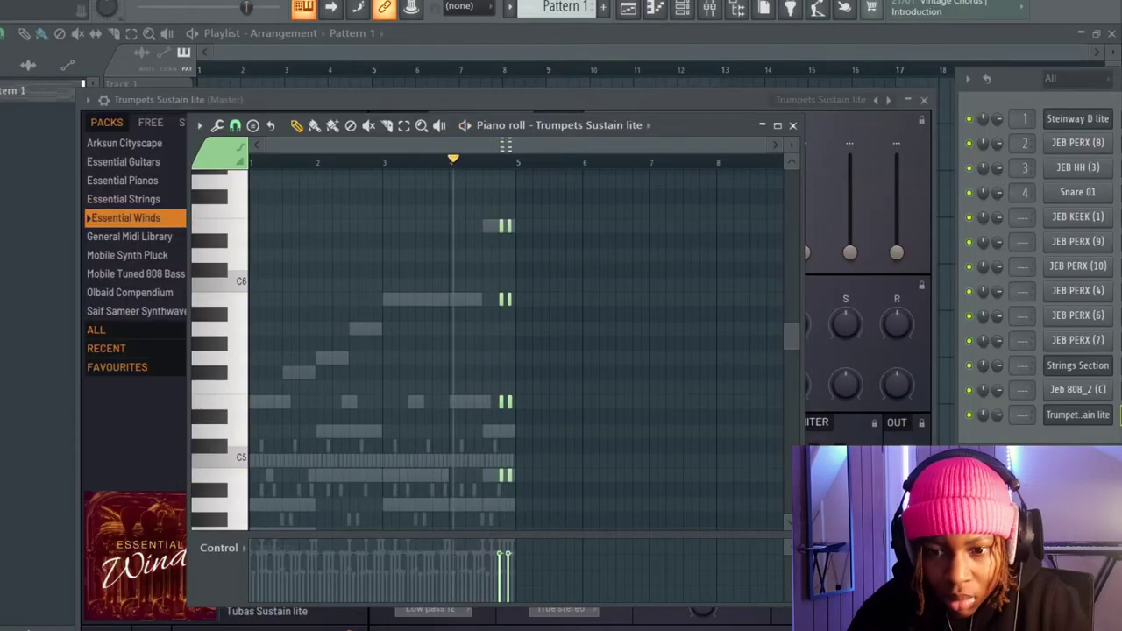
key("space")
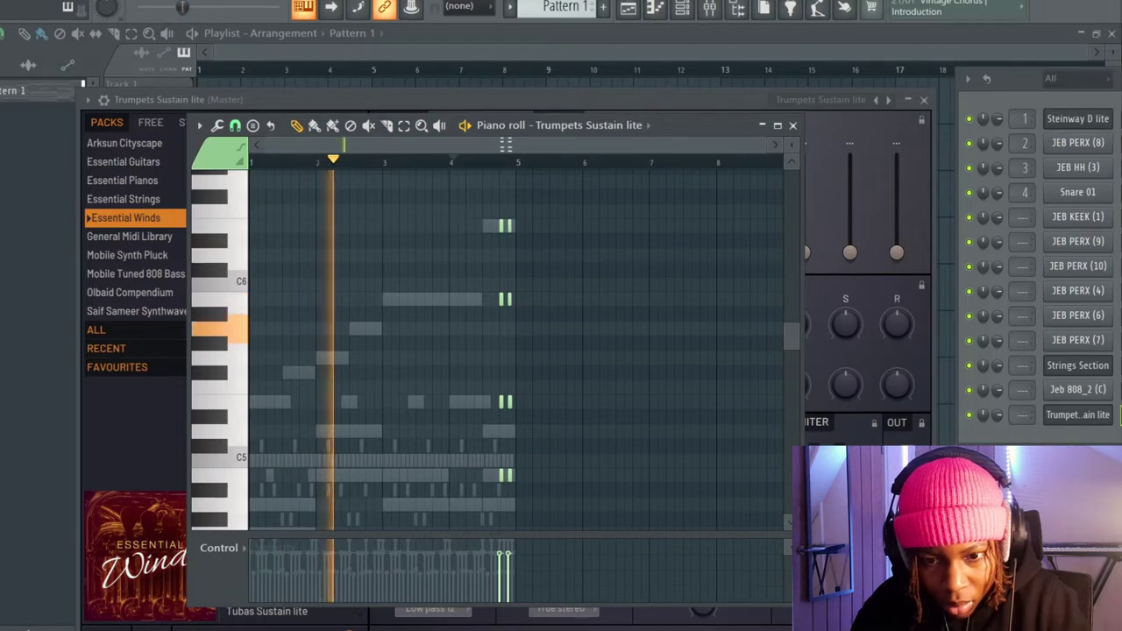
scroll(496, 250, "up", 3)
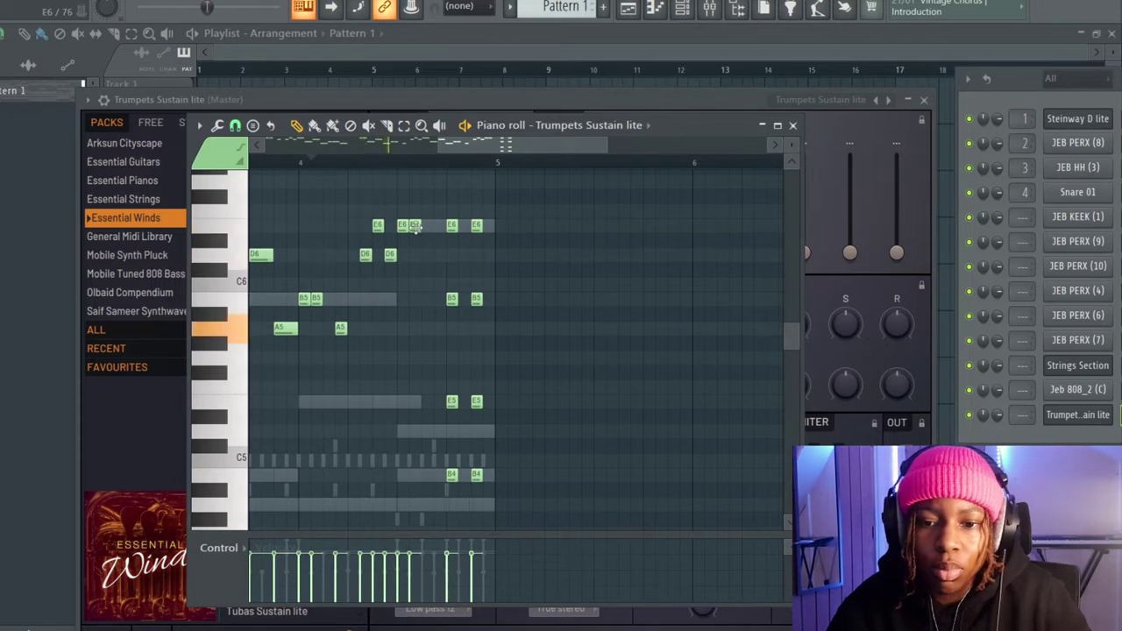
scroll(415, 226, "down", 1)
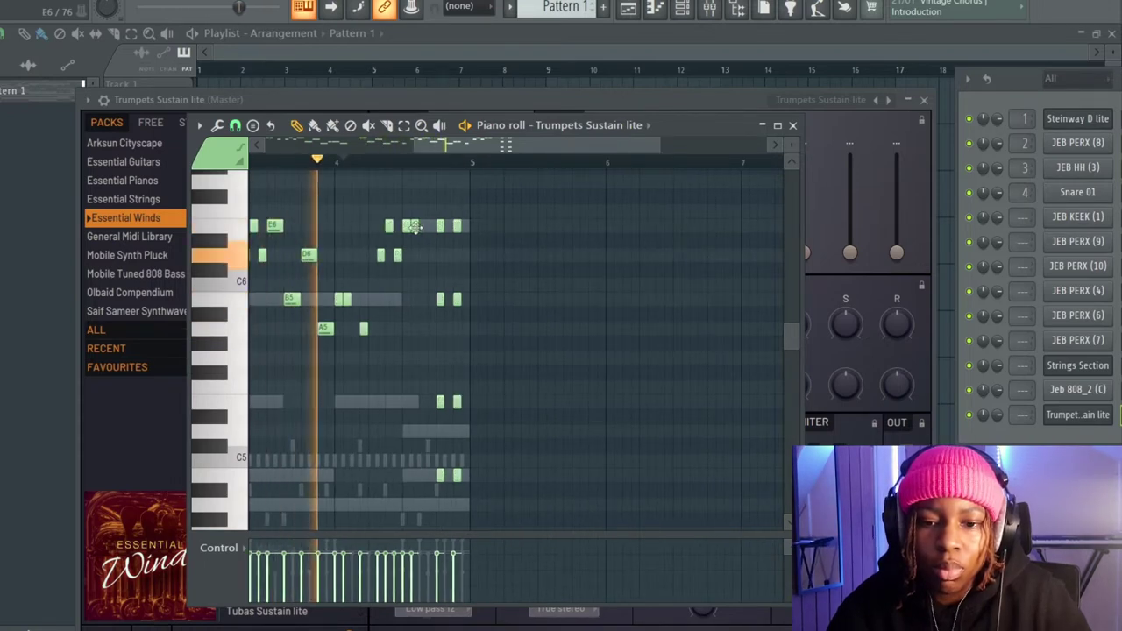
scroll(415, 226, "left", 2)
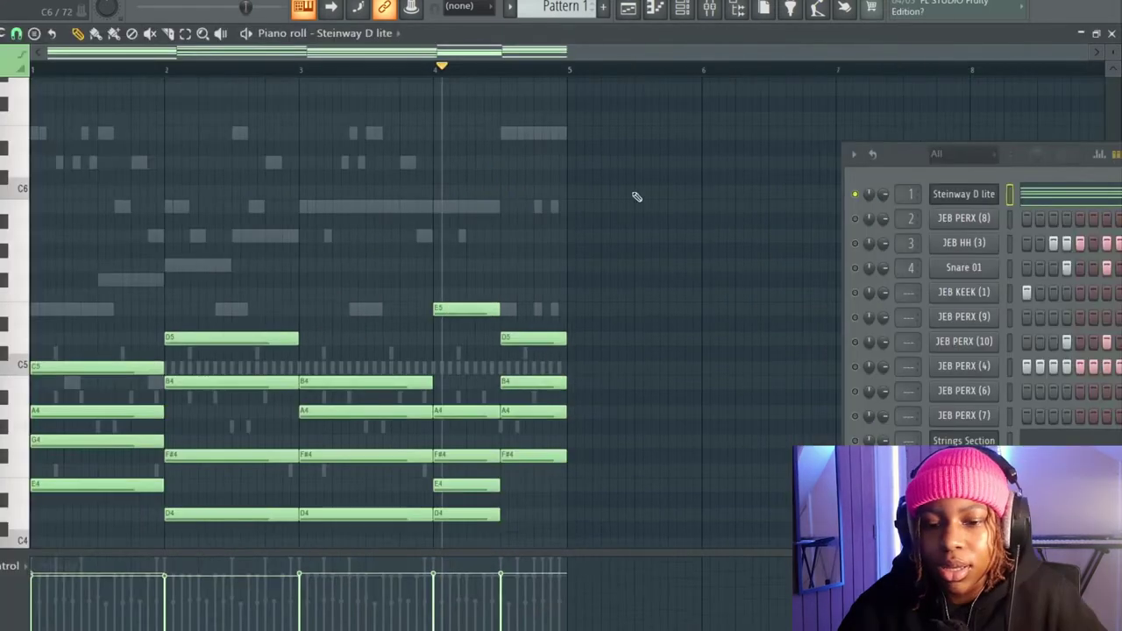
Look over the full range of the Steinway D lite chords and check the mixer's Master track
scroll(637, 196, "down", 4)
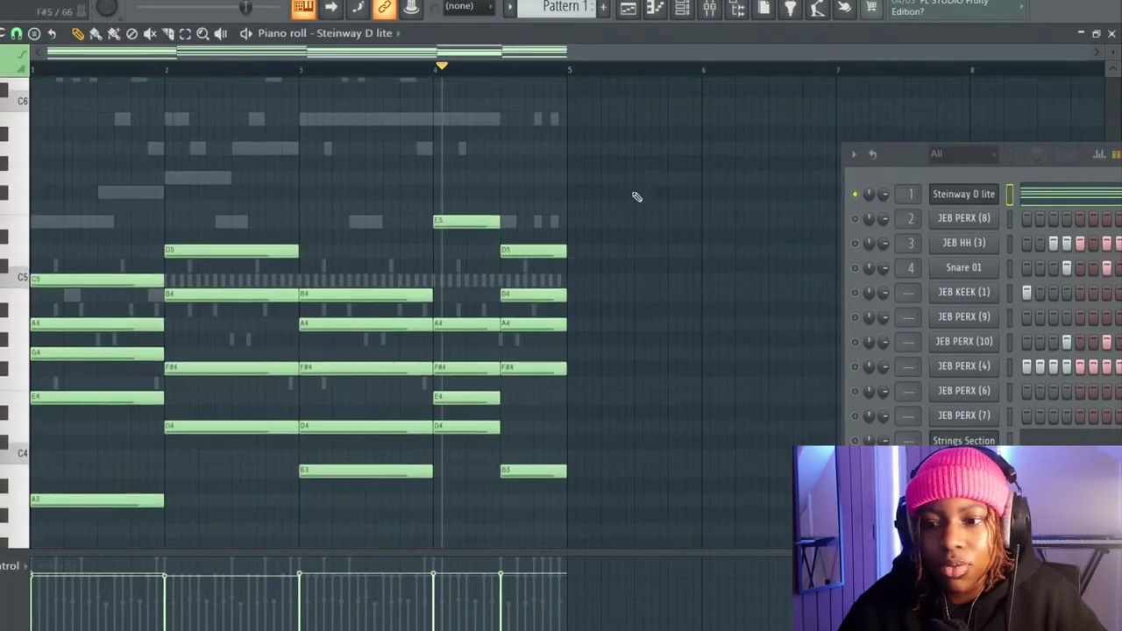
scroll(637, 196, "up", 4)
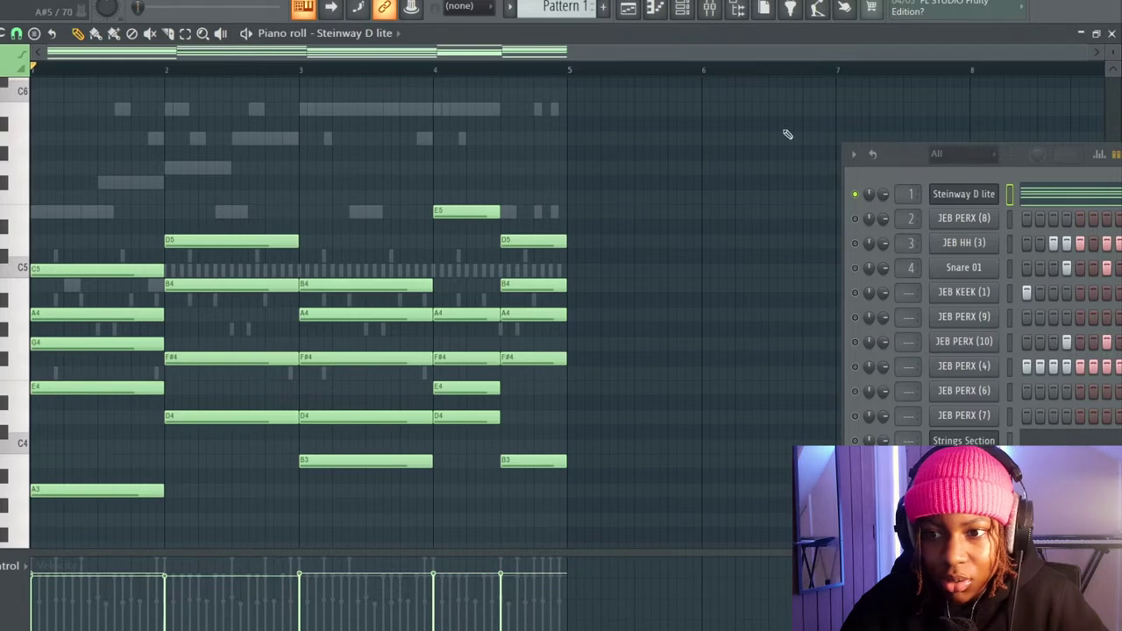
left_click(688, 7)
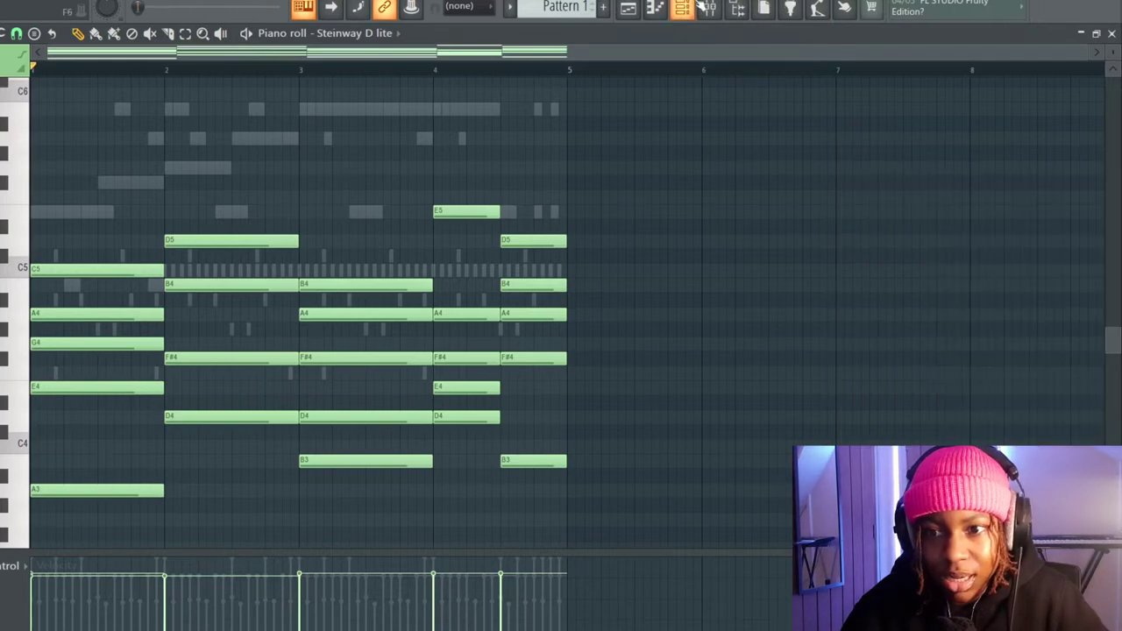
left_click(710, 7)
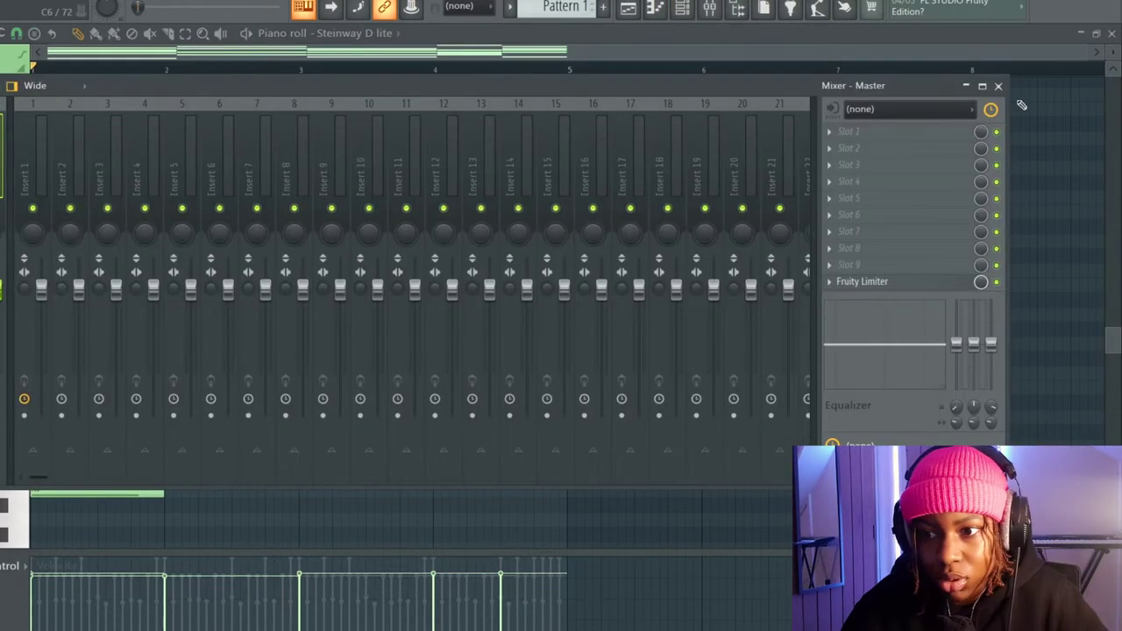
left_click(999, 86)
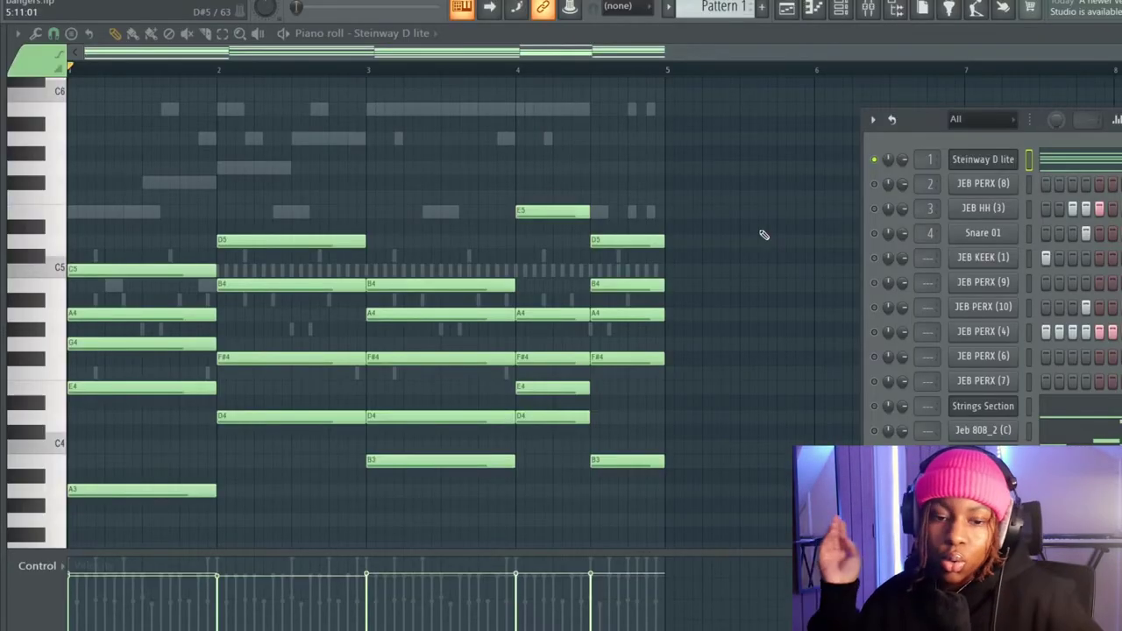
Listen to the Steinway D lite chords on their own from the start of the pattern
key("space")
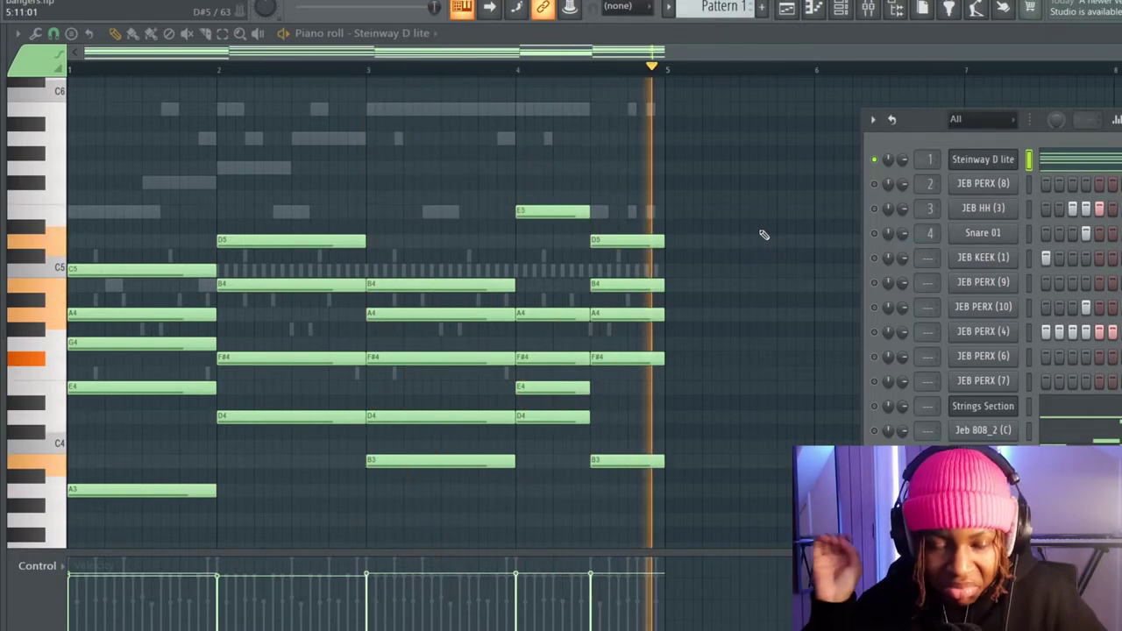
key("space")
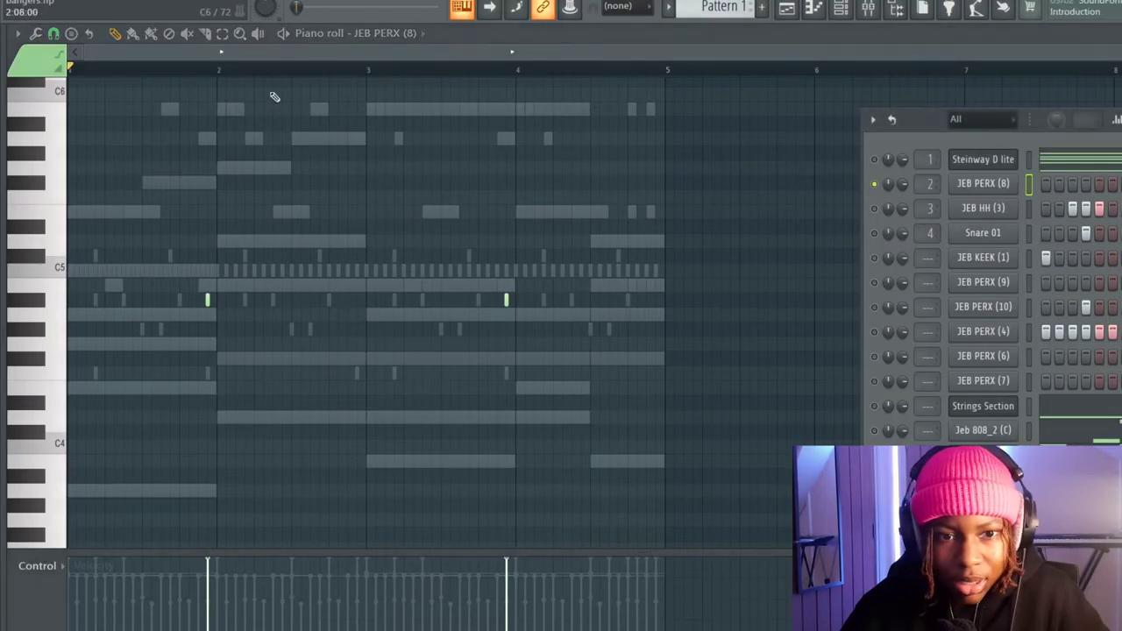
Audition the JEB PERX (8) percussion hits across the pattern
key("space")
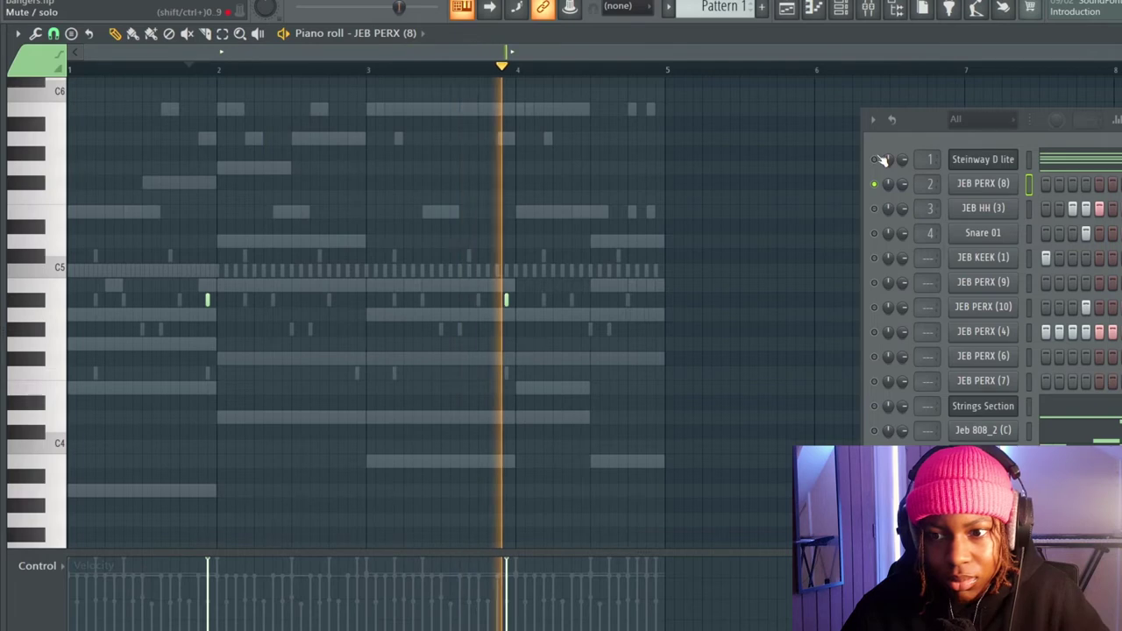
key("space")
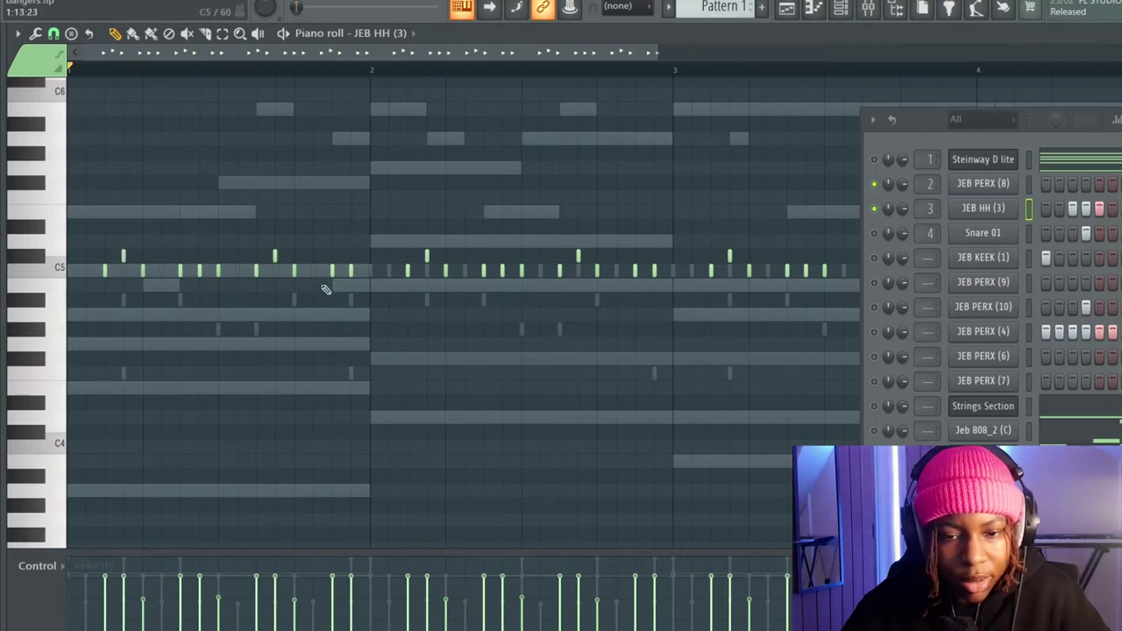
Bring more bars of the JEB HH (3) hi-hat pattern into view and listen to it
scroll(304, 416, "down", 2, "ctrl")
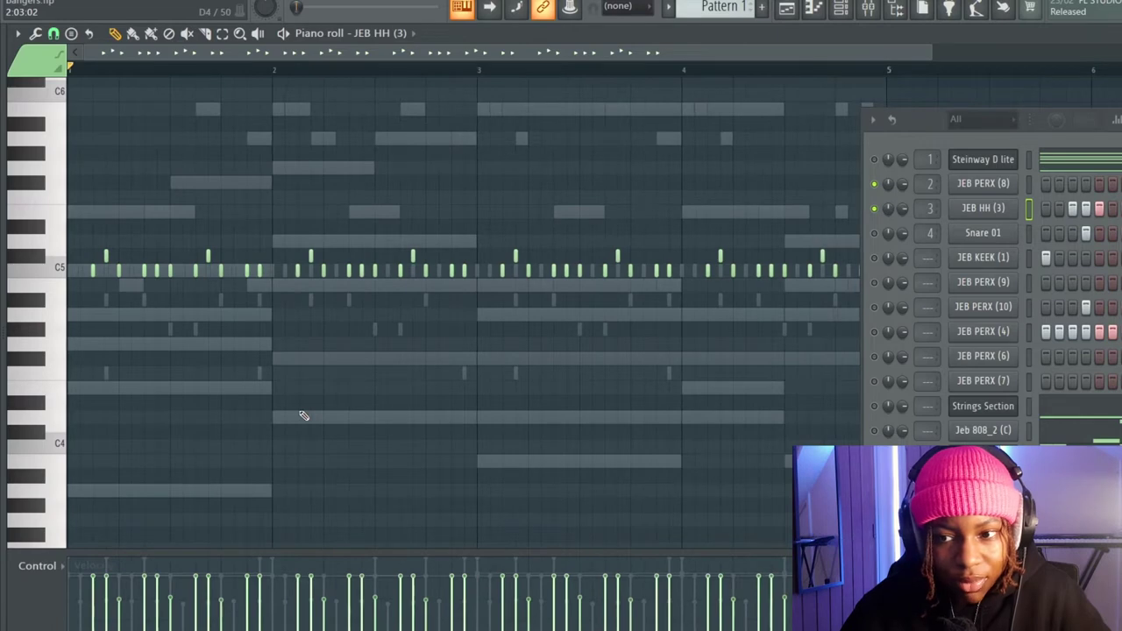
key("space")
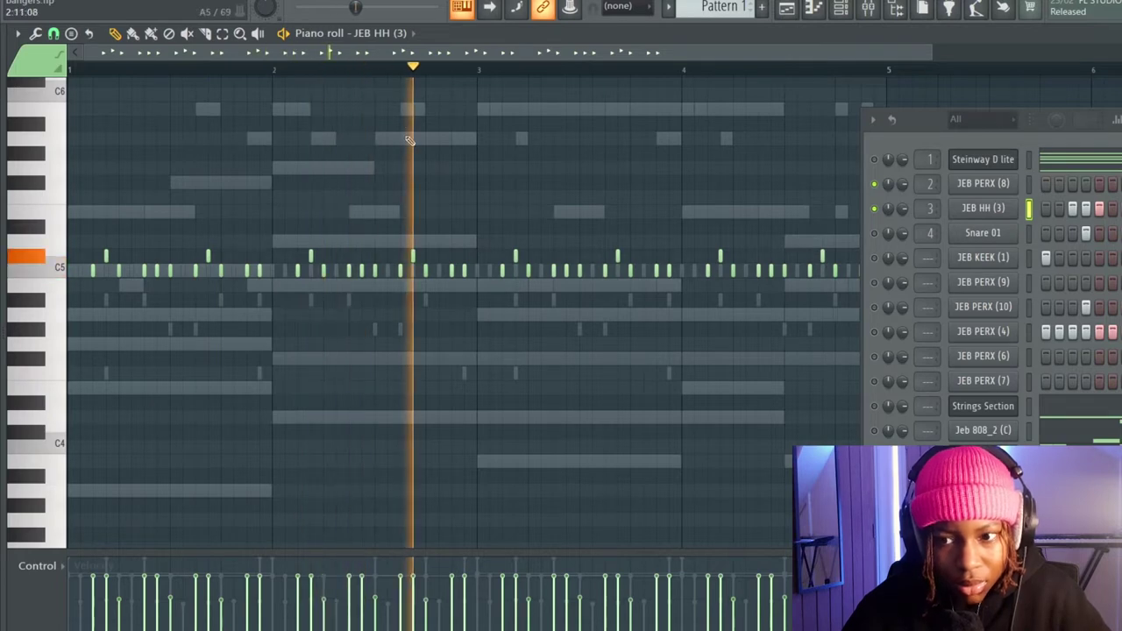
key("space")
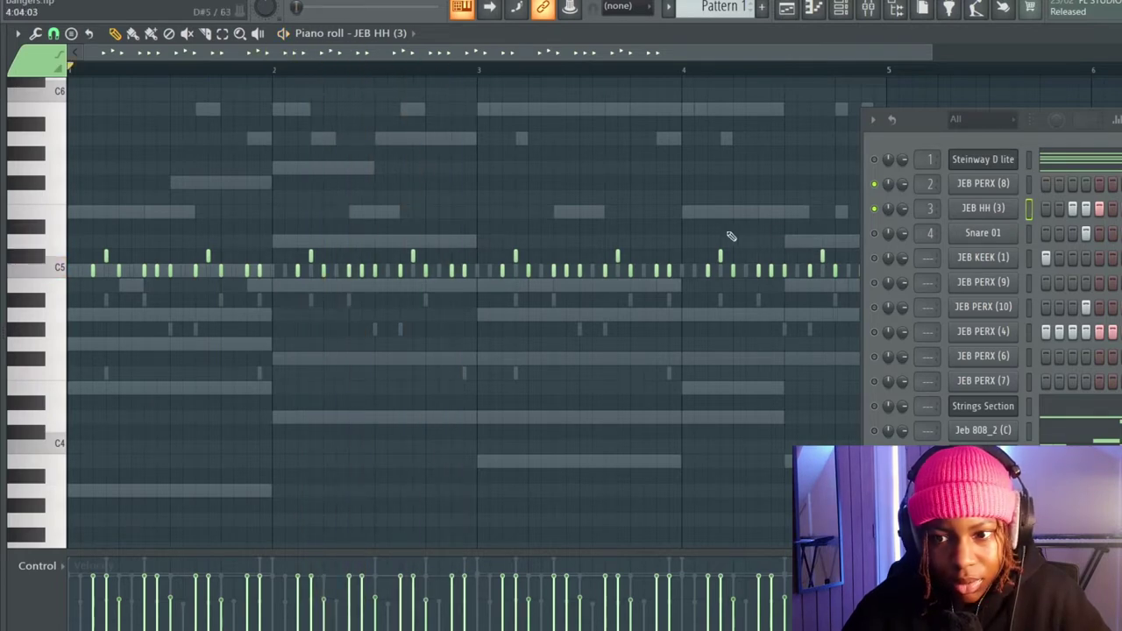
Switch the piano roll to the Snare 01 channel and listen to its pattern while following the notes
left_click(410, 35)
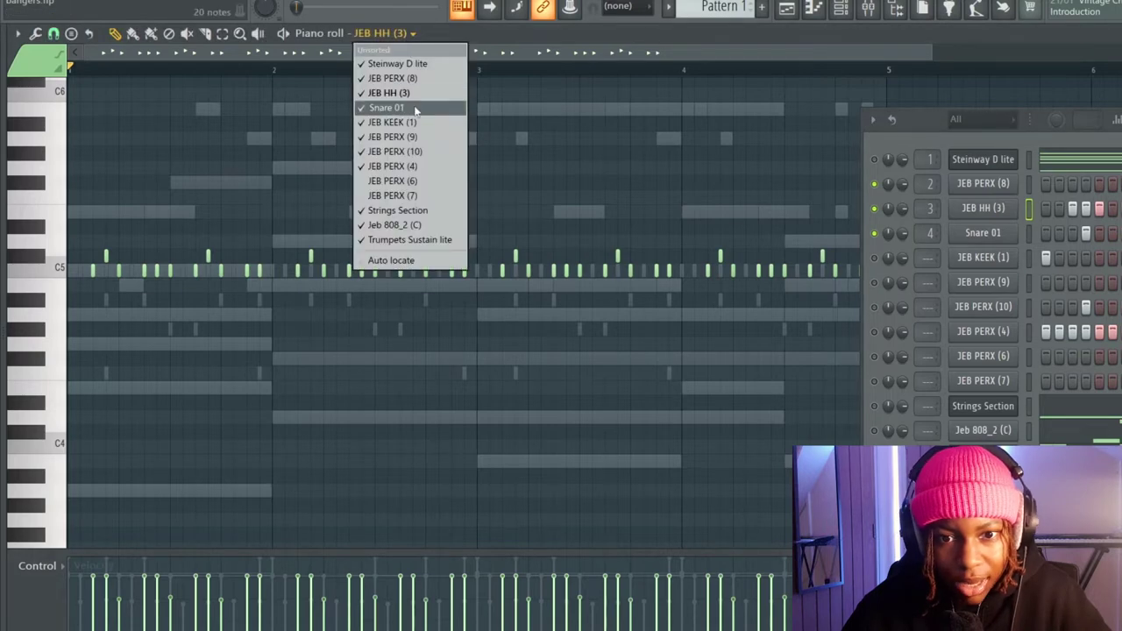
left_click(415, 109)
scroll(355, 285, "down", 2)
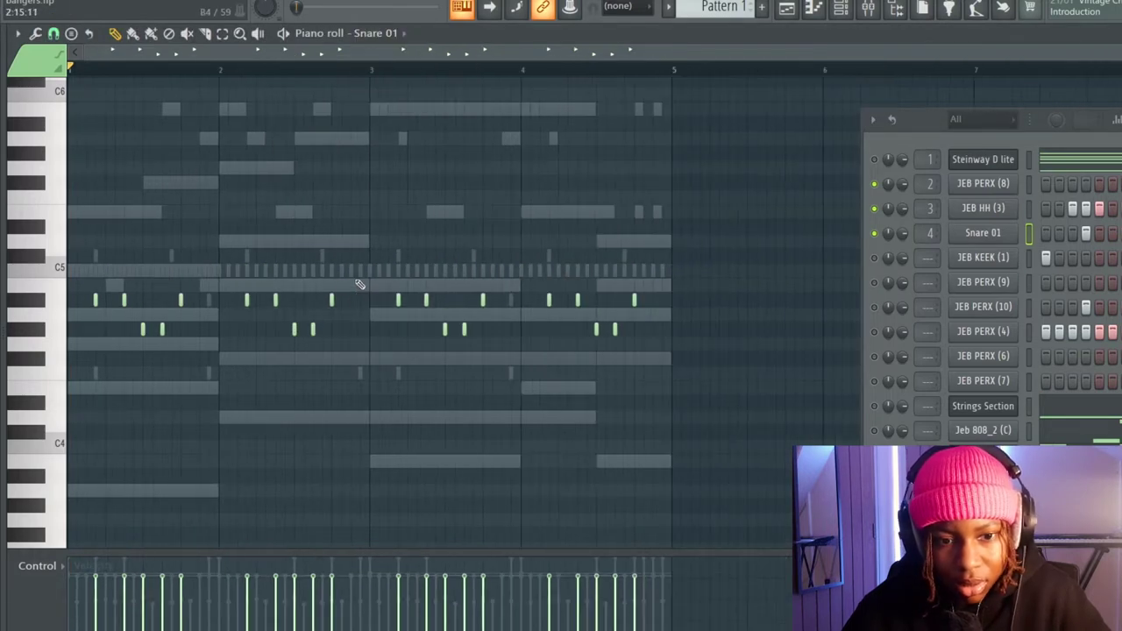
key("space")
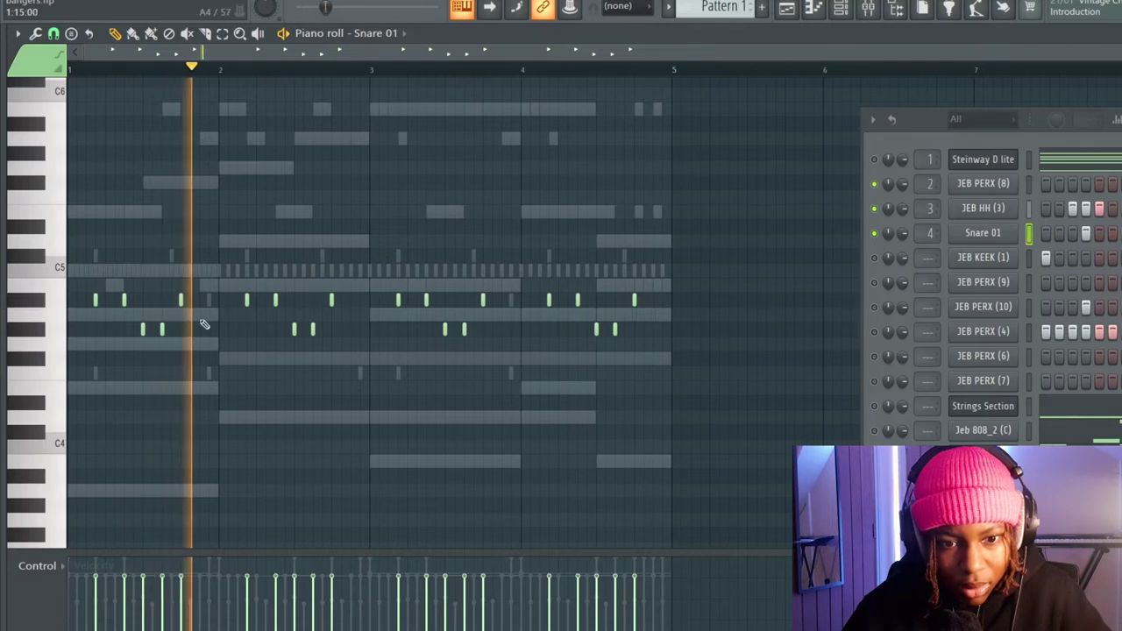
scroll(273, 382, "up", 2)
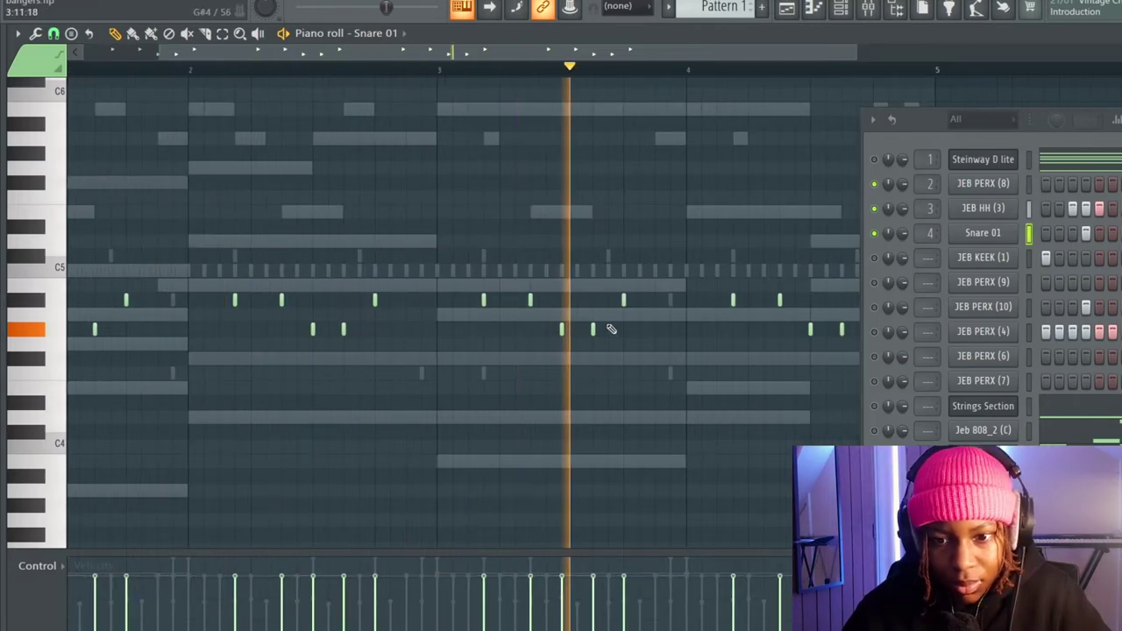
key("space")
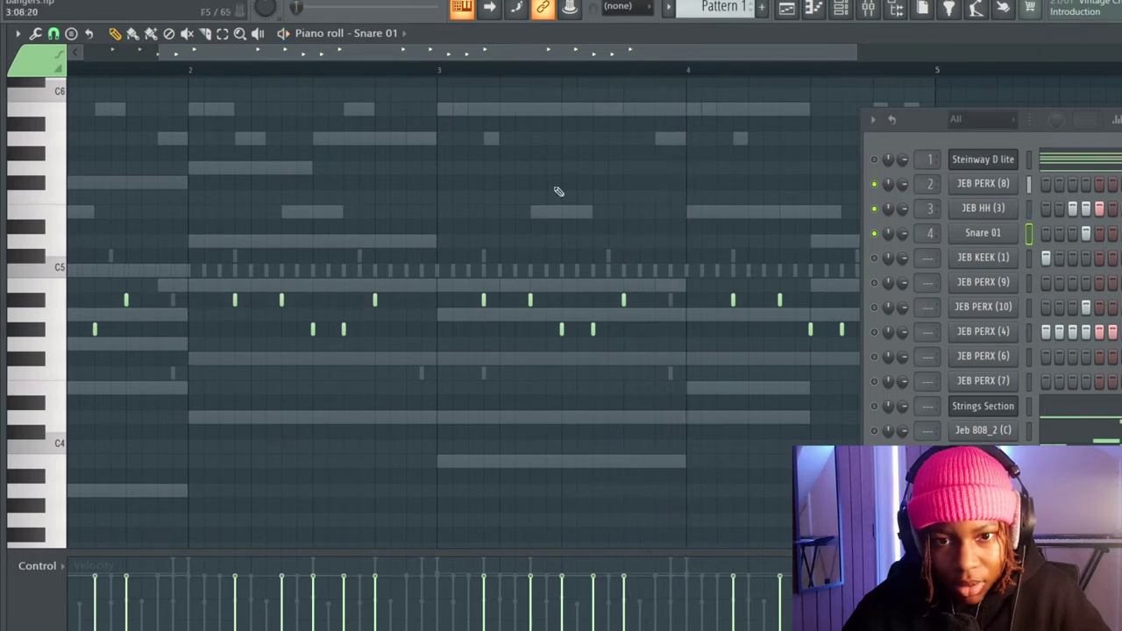
Switch the piano roll to the JEB KEEK (1) kick channel and audition its pattern
left_click(401, 34)
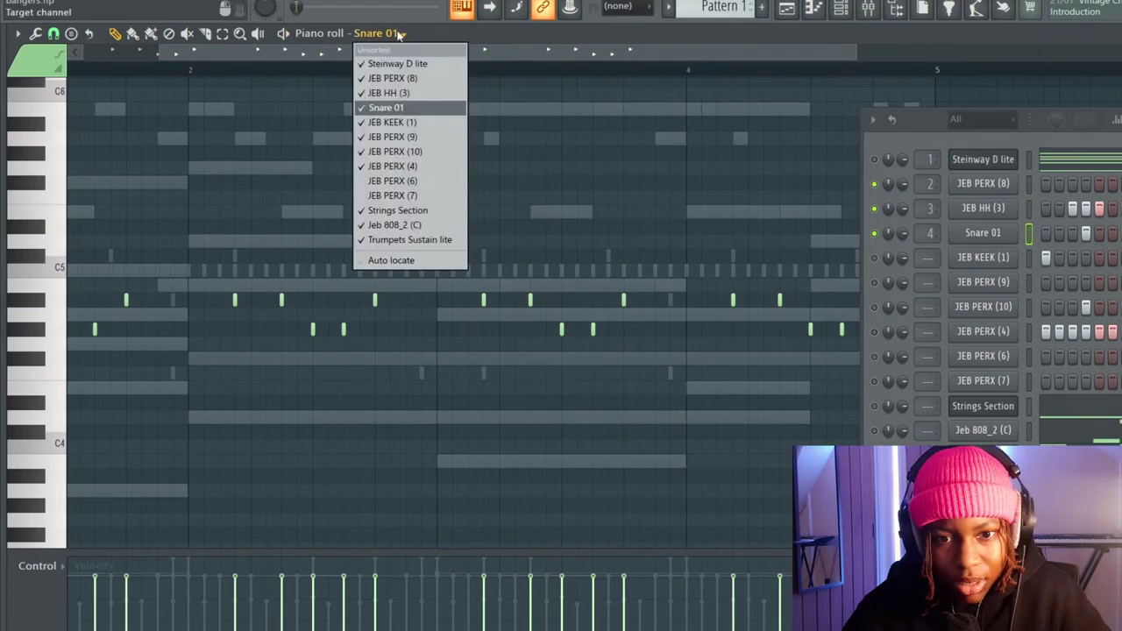
left_click(403, 124)
key("space")
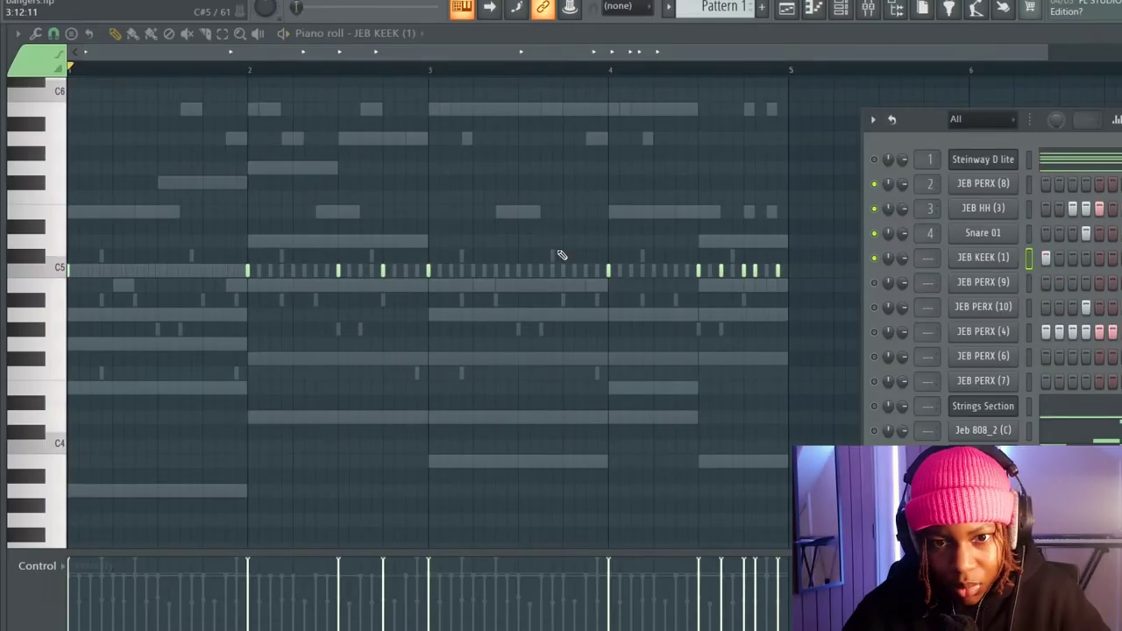
Show the JEB PERX (9) notes in the piano roll and cue the playhead just after the start of bar 4
left_click(401, 33)
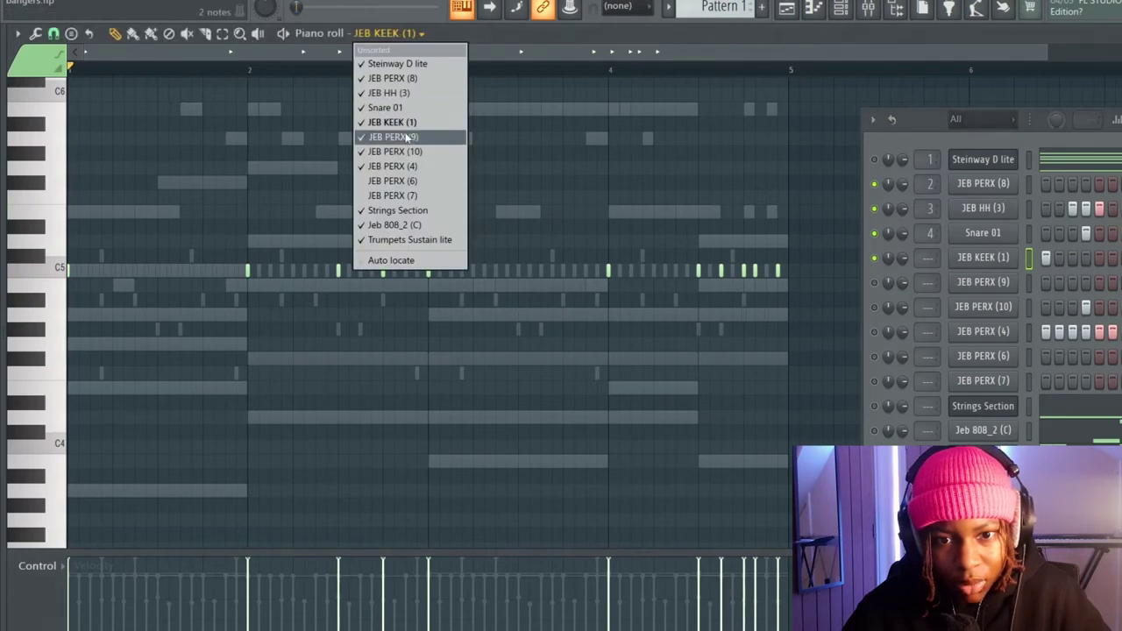
left_click(406, 136)
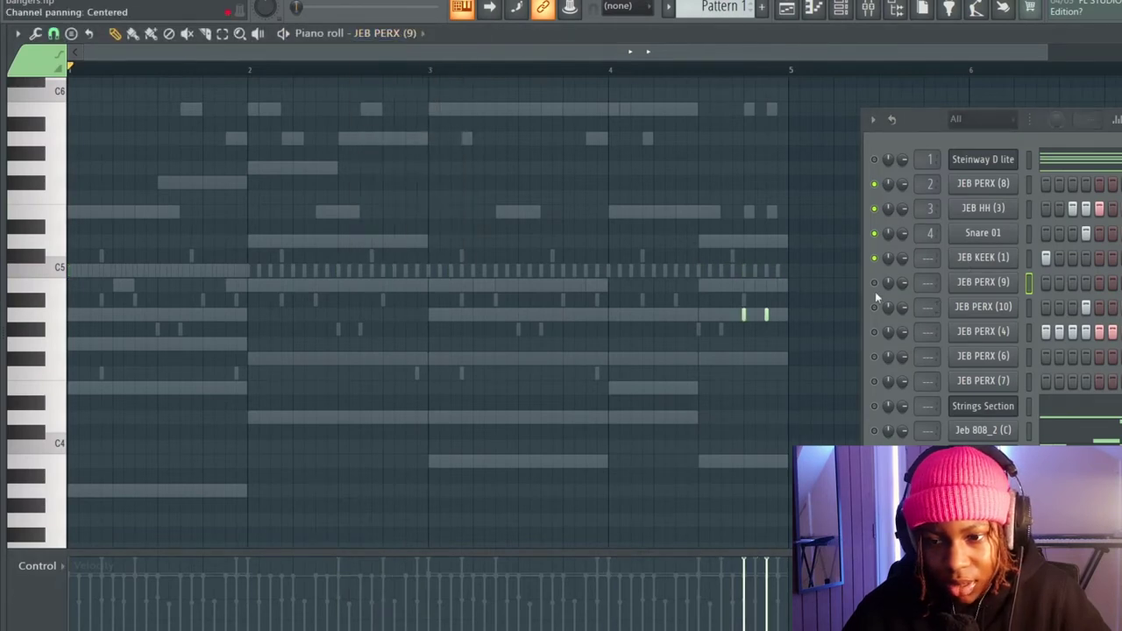
left_click(665, 70)
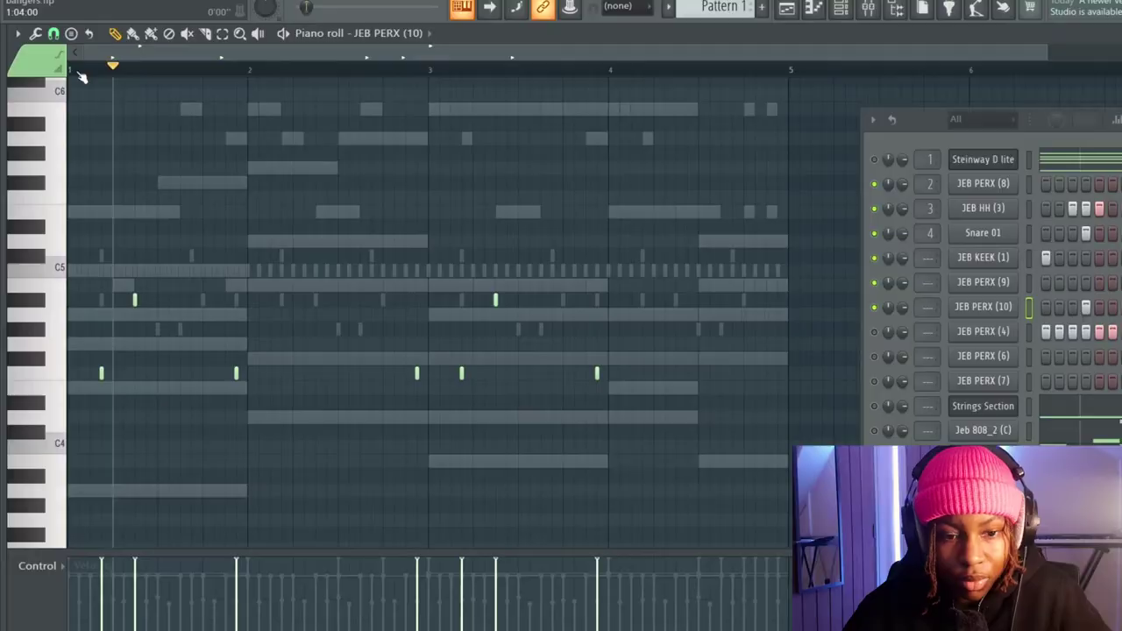
Listen to the JEB PERX (10) hits together with the other enabled drum channels
key("space")
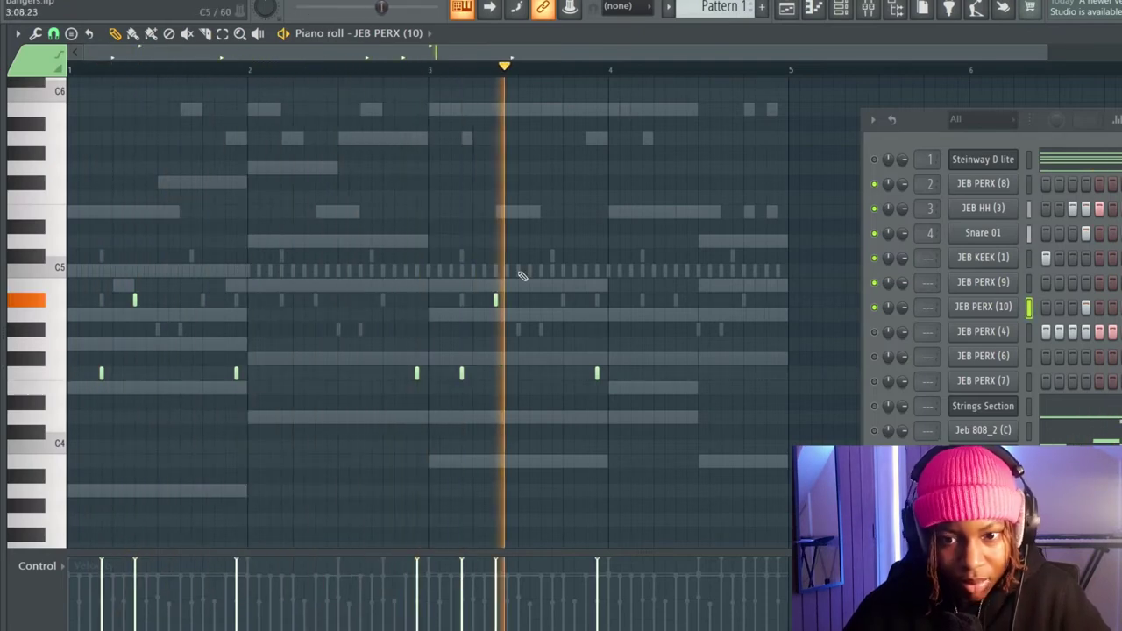
key("space")
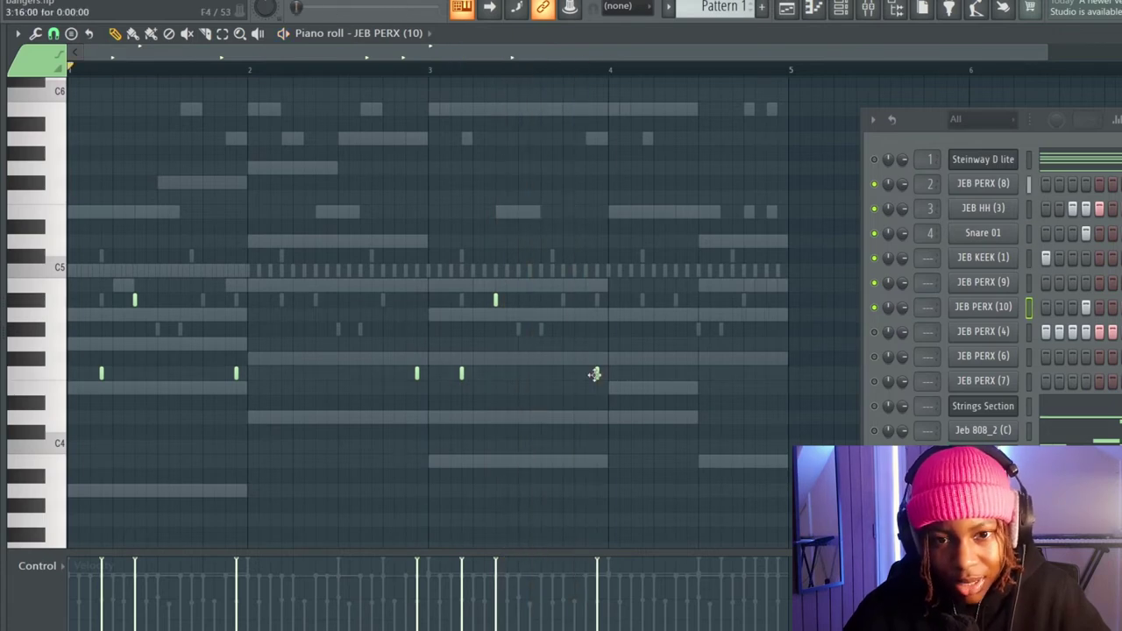
Switch the piano roll to the JEB PERX (4) channel and audition its repeating hits with the drums
left_click(409, 37)
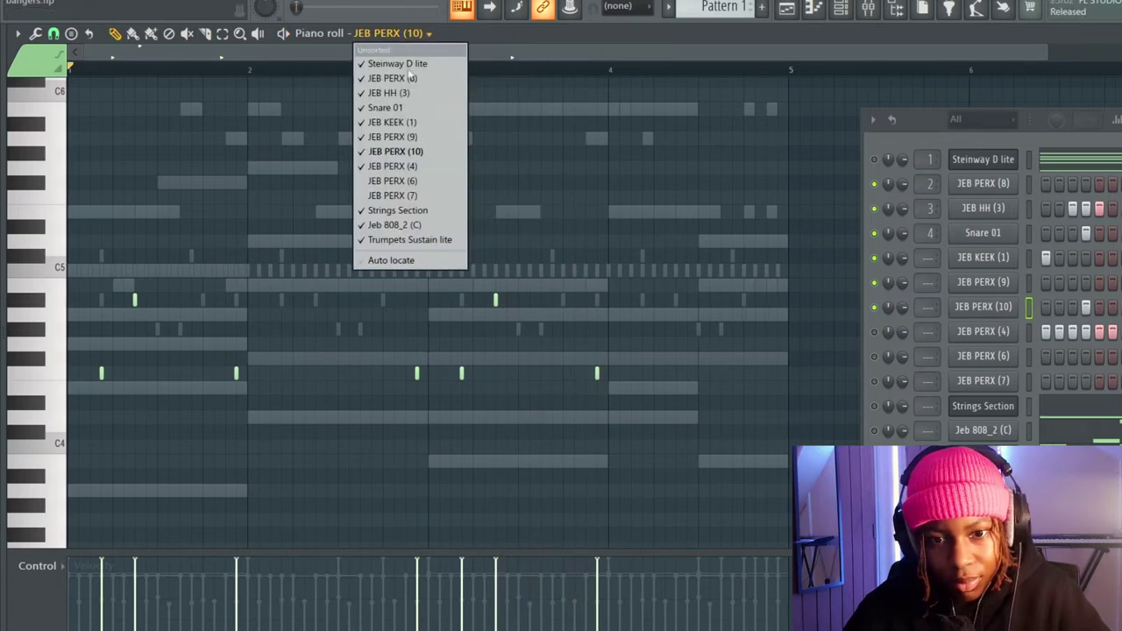
left_click(392, 165)
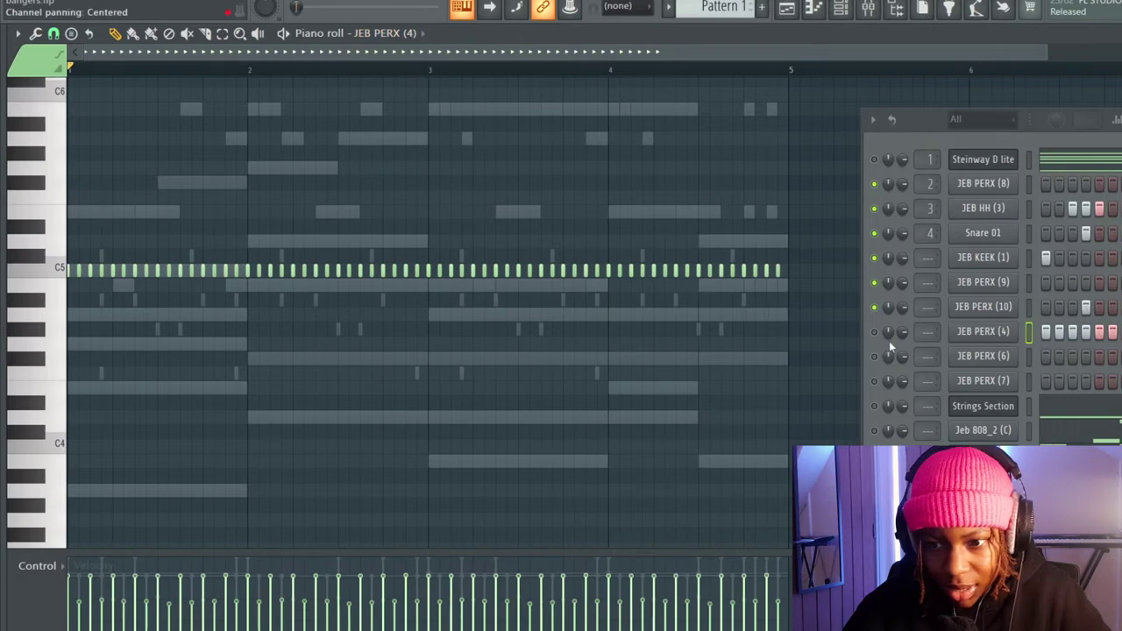
key("space")
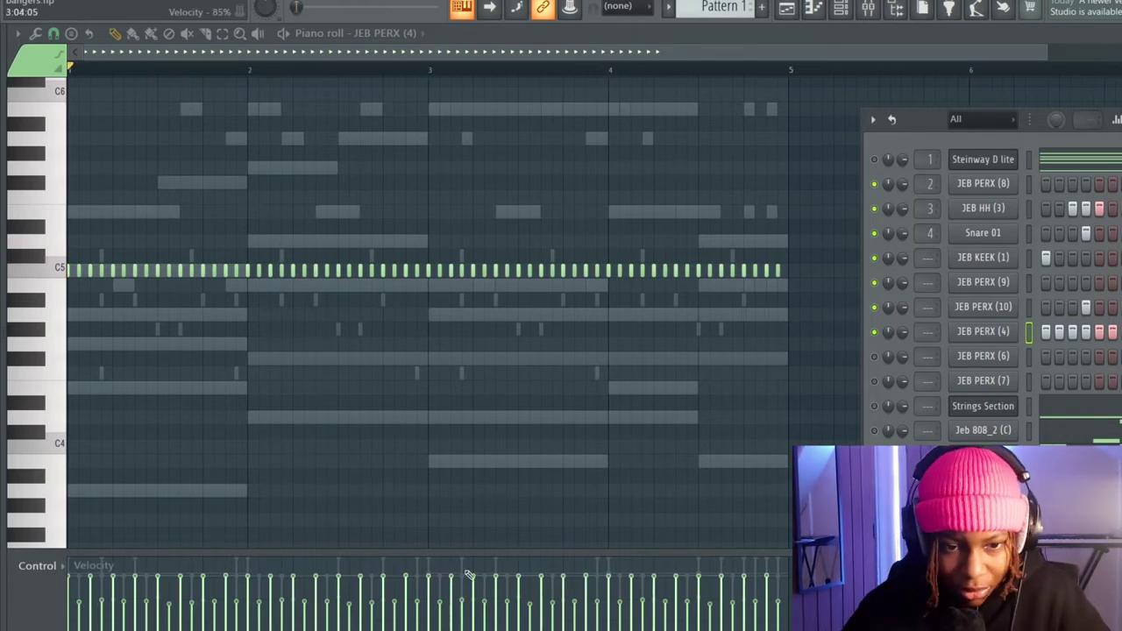
key("space")
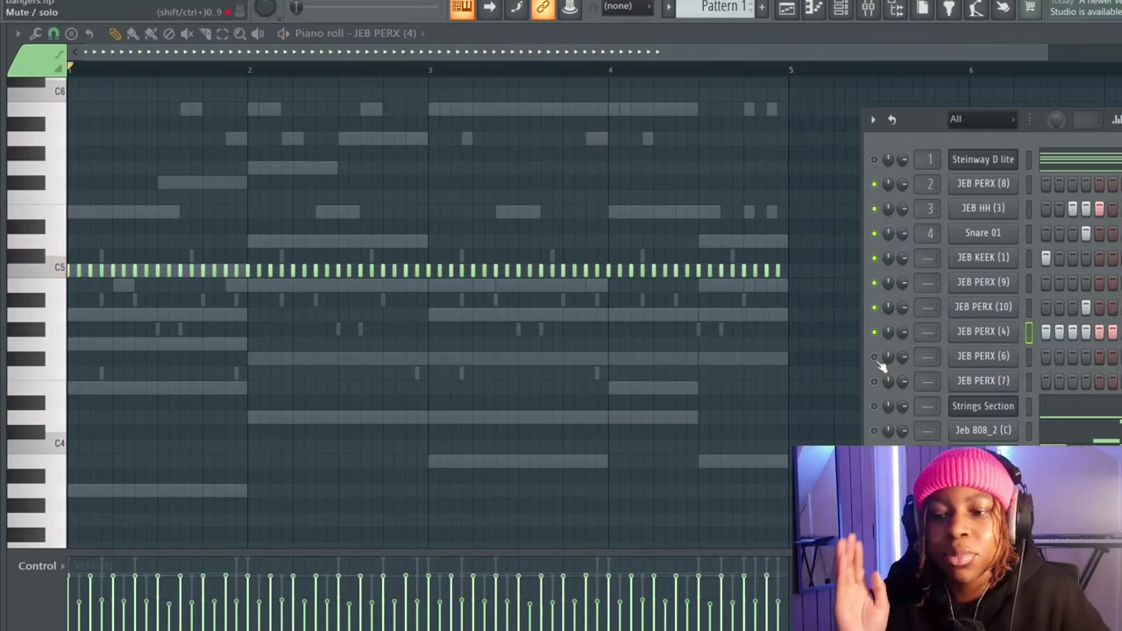
Bring up the JEB PERX (6) channel and the Strings Section in the piano roll, and audition the strings with the drums
left_click(422, 35)
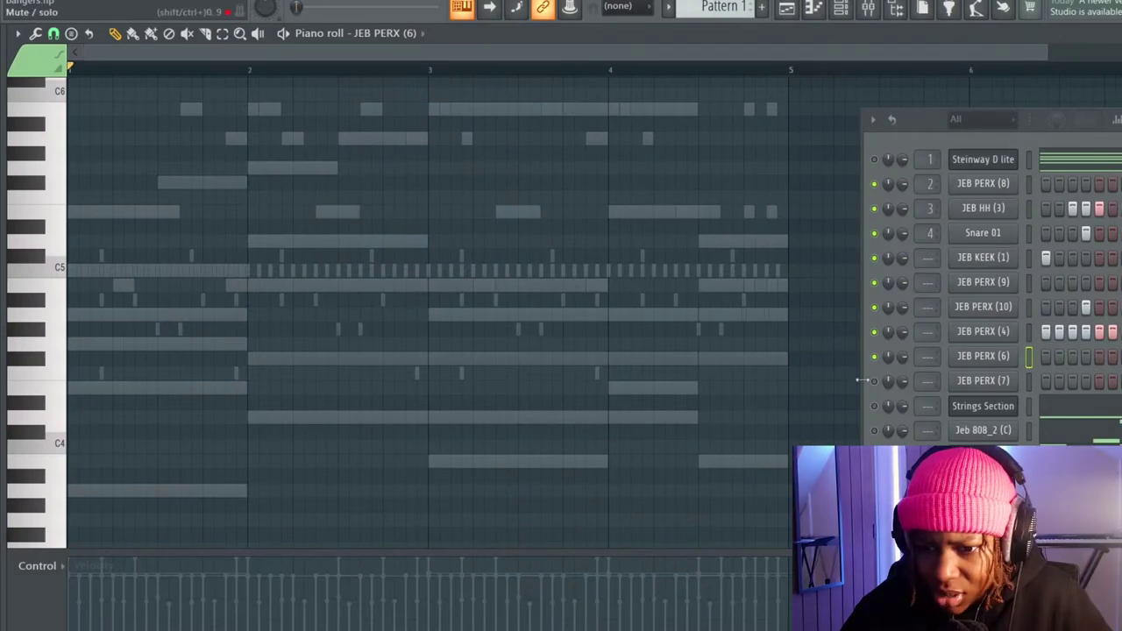
scroll(587, 400, "down", 1)
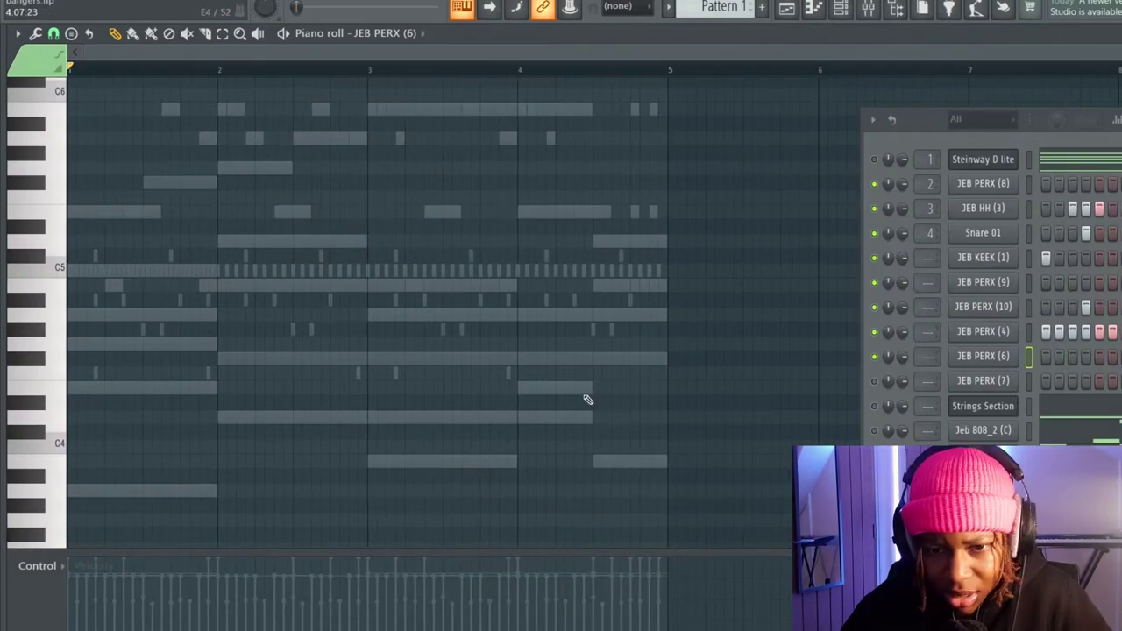
left_click(1016, 406)
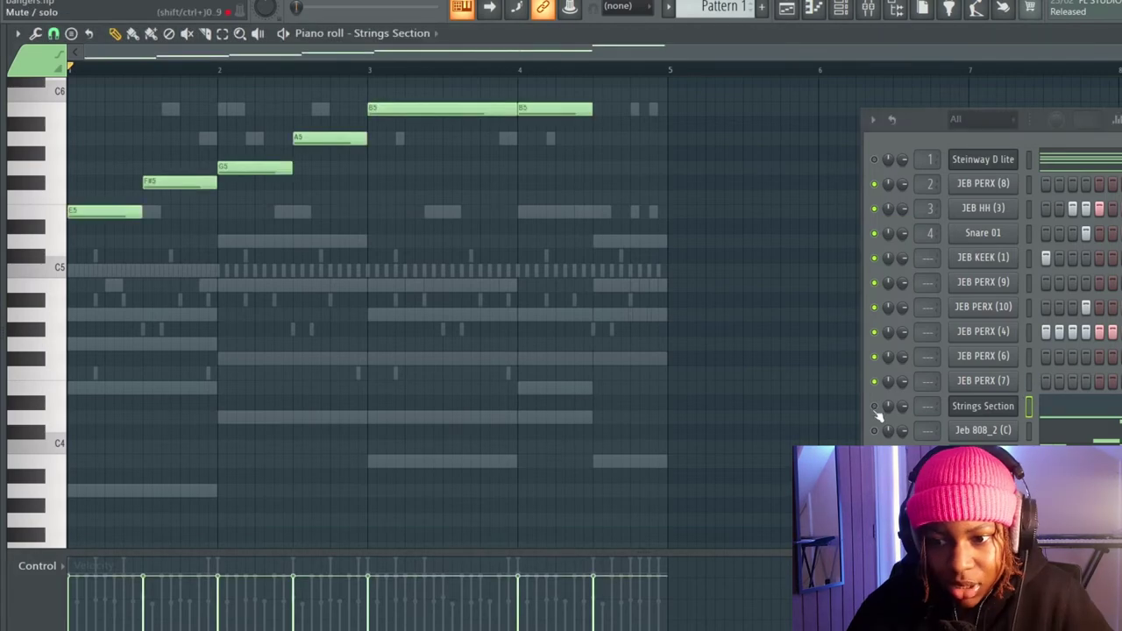
key("space")
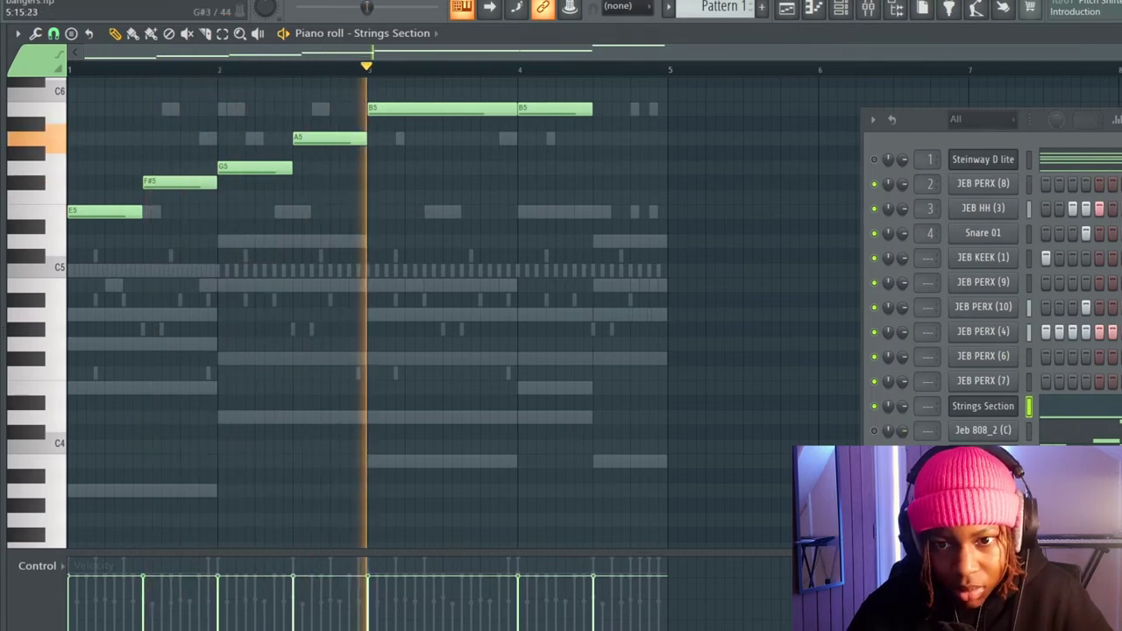
scroll(369, 313, "up", 5)
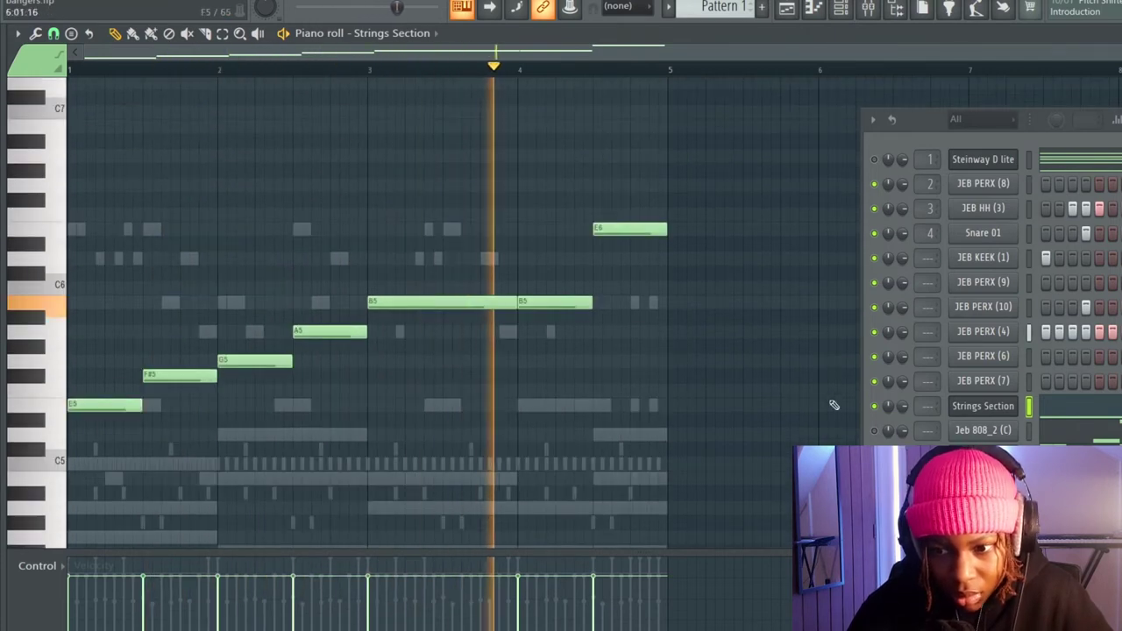
Open the Strings Section instrument to view its DirectWave patch, and close it again
left_click(982, 408)
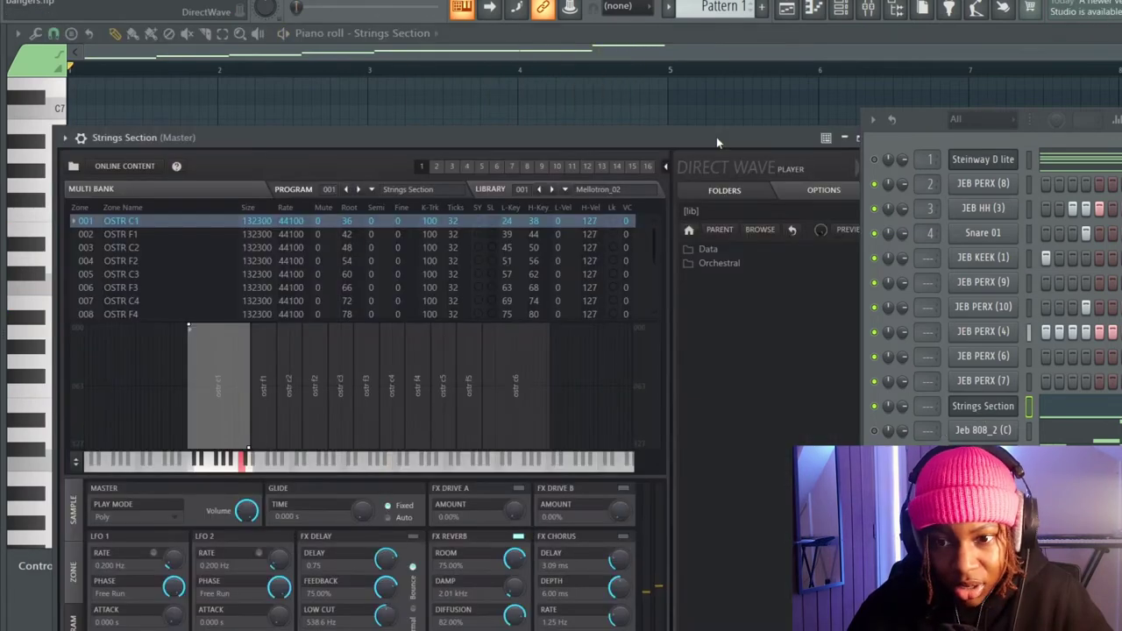
left_click_drag(717, 137, 682, 78)
left_click(852, 79)
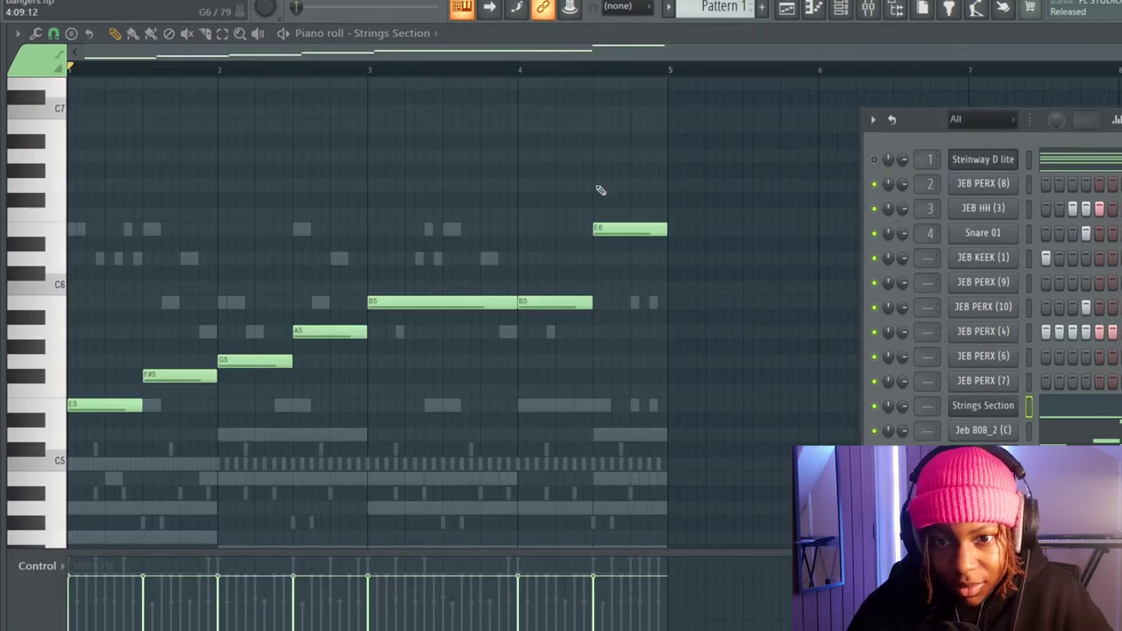
Switch the piano roll to the Jeb 808_2 (C) channel and audition its bass notes
left_click(420, 35)
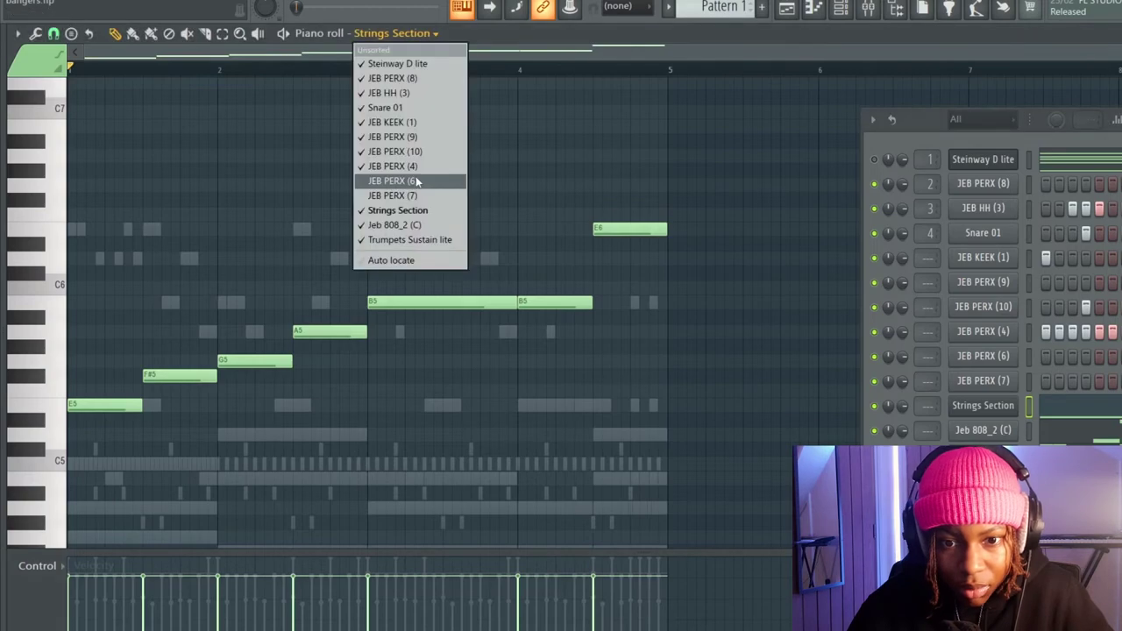
left_click(402, 227)
scroll(426, 350, "down", 5)
key("space")
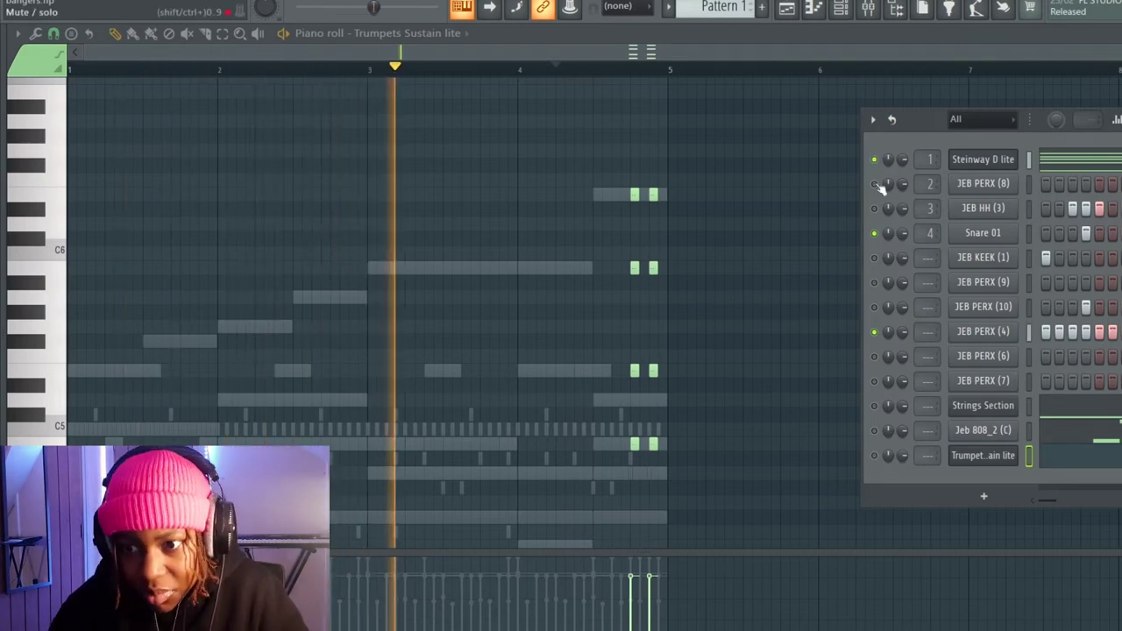
Enable the Jeb 808_2 (C), Strings Section, JEB PERX (7) and JEB PERX (6) channels while auditioning the combined beat
left_click(875, 430)
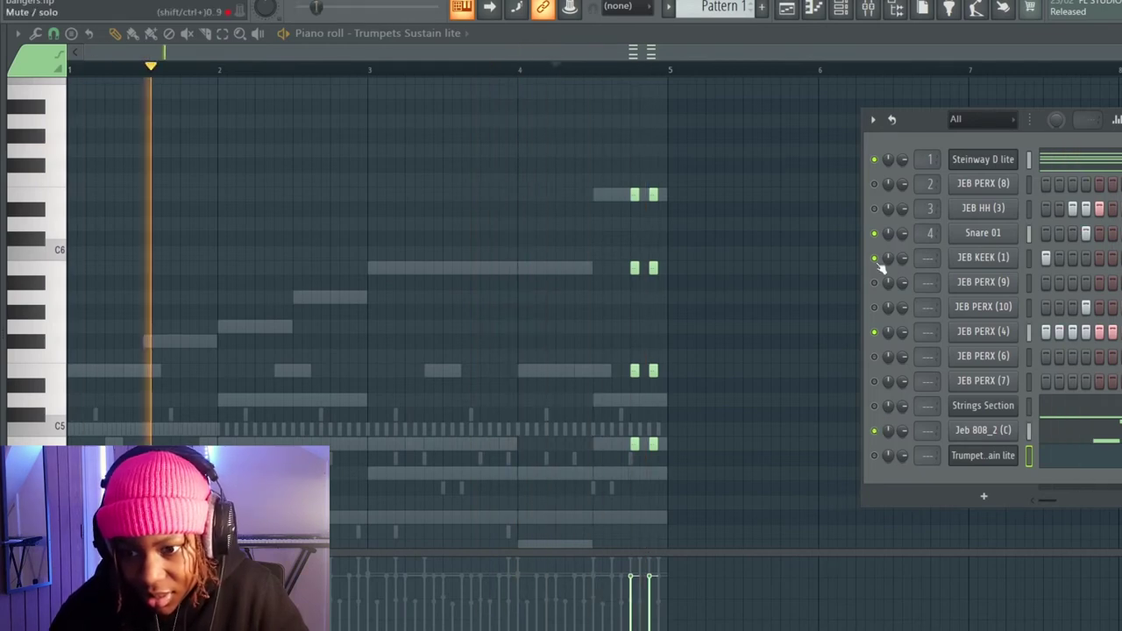
left_click(875, 406)
left_click(875, 381)
left_click(875, 356)
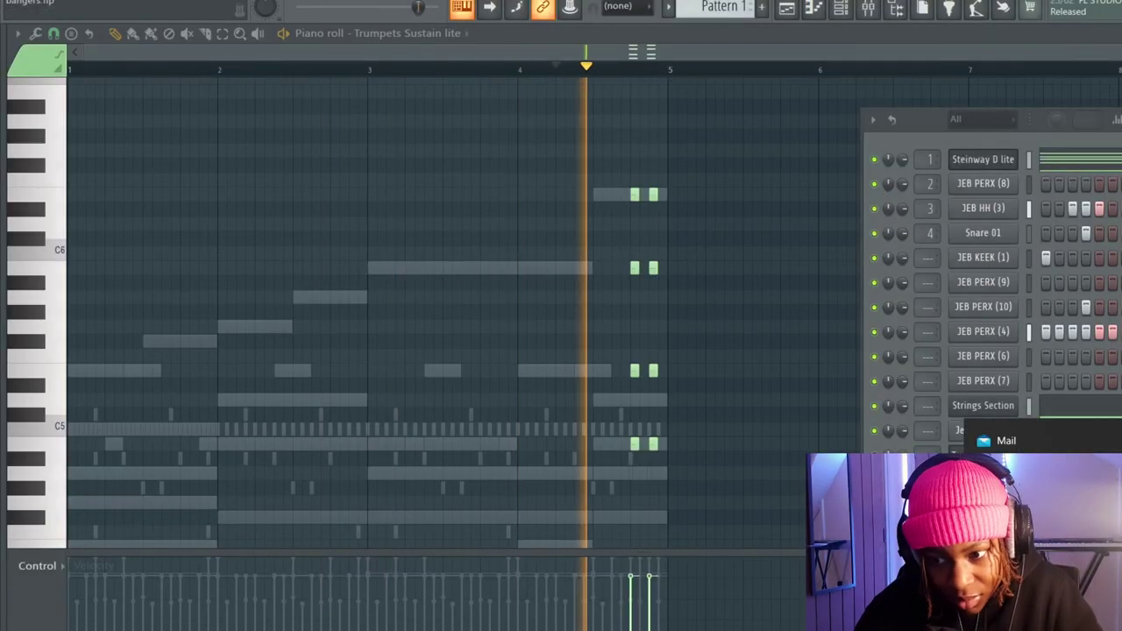
key("space")
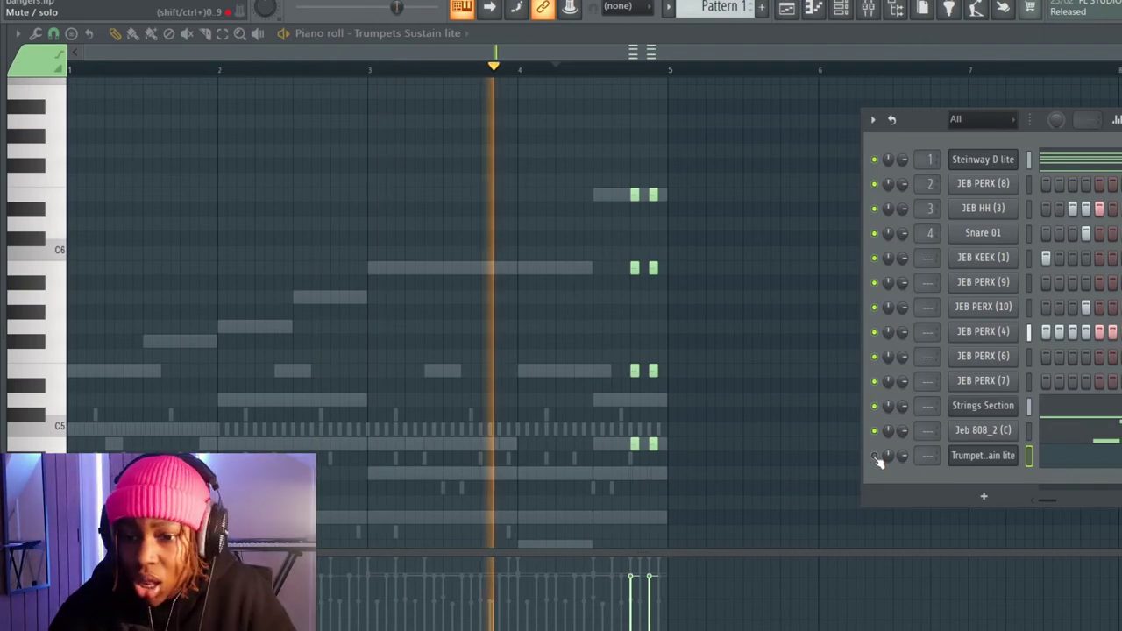
Enable the Trumpets Sustain lite channel and restore its removed melody notes, selecting every note in the part
left_click(874, 456)
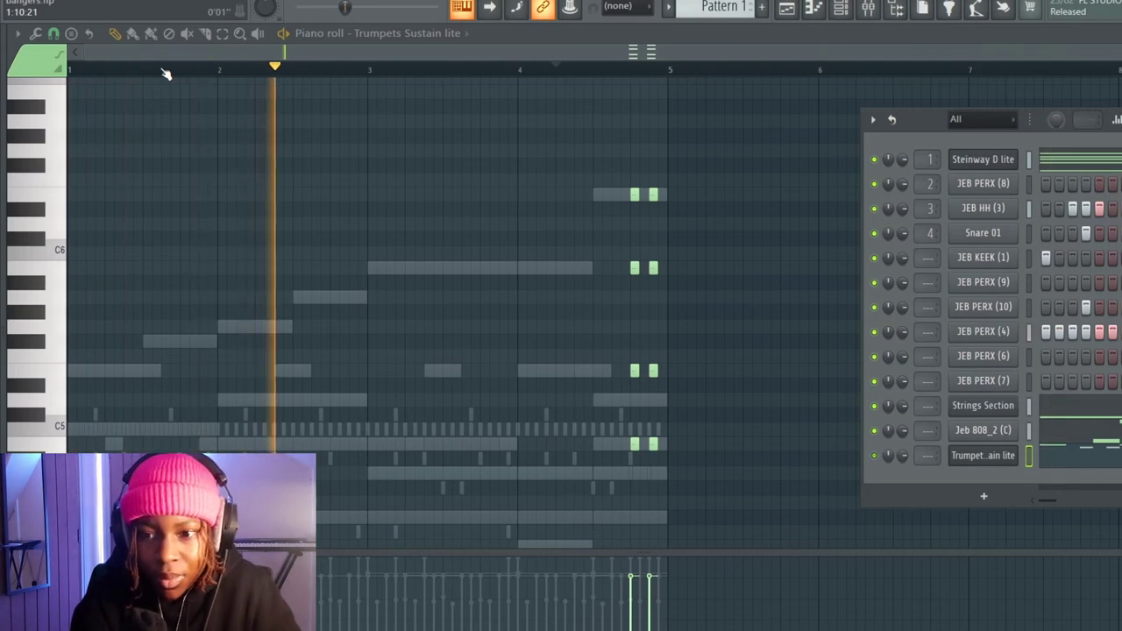
key("ctrl+z")
key("ctrl+a")
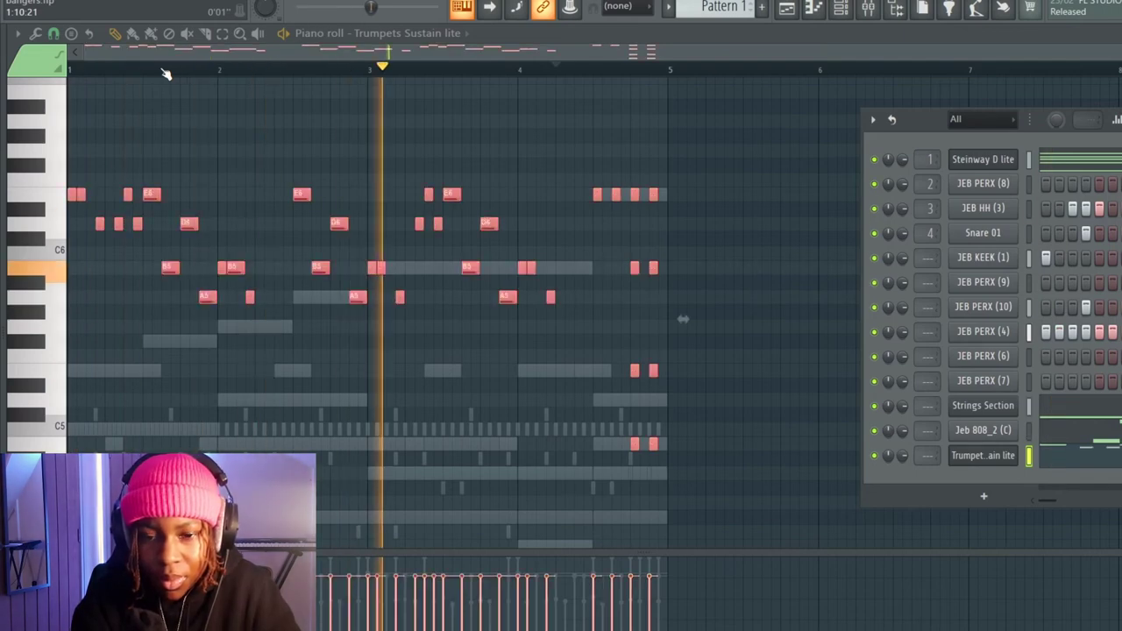